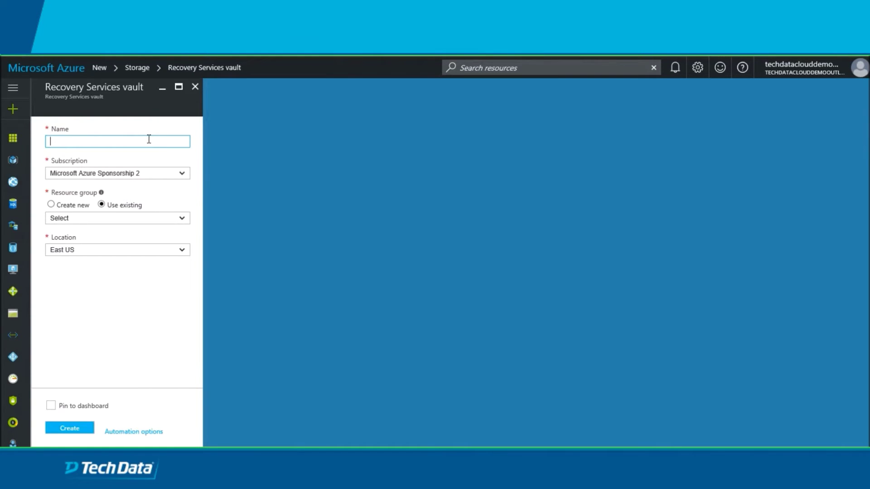
Name the Recovery Services vault AzureBUDemoVault and assign it to a new resource group named jmazurebu.
{"action": "type", "text": "AzureBUDemoVault"}
{"action": "left_click", "coordinate": [183, 222]}
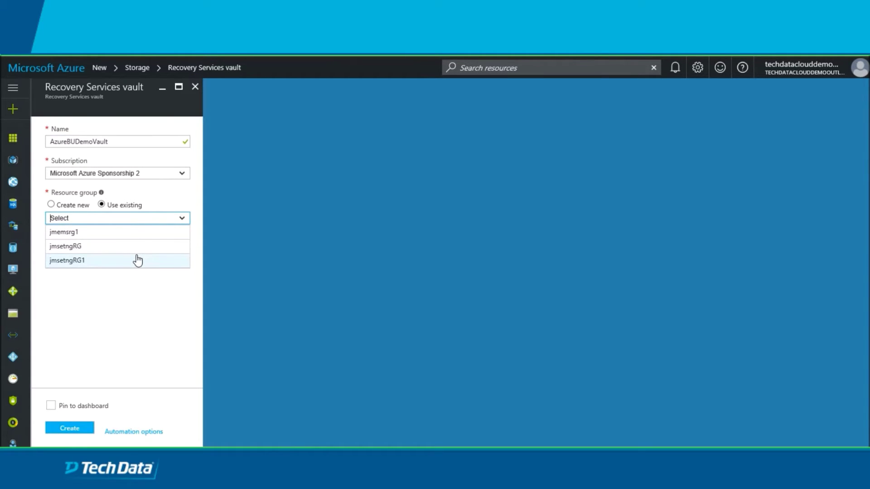
{"action": "left_click", "coordinate": [132, 297]}
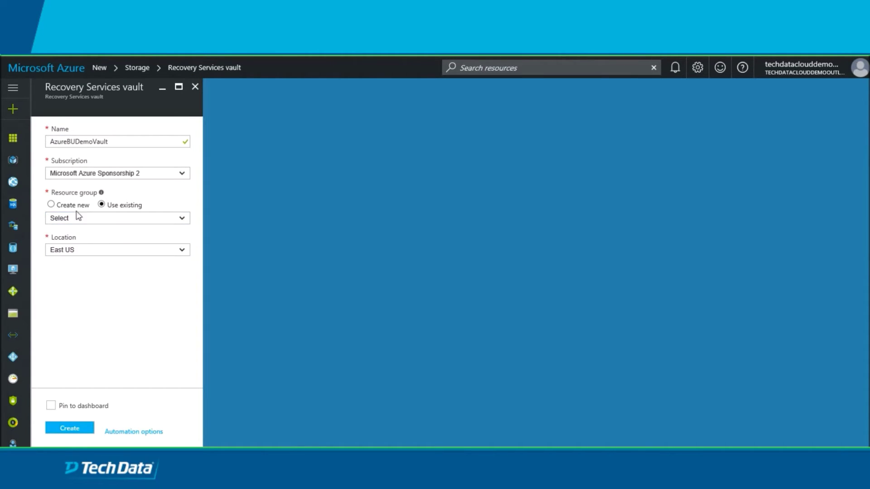
{"action": "left_click", "coordinate": [51, 205]}
{"action": "left_click", "coordinate": [115, 219]}
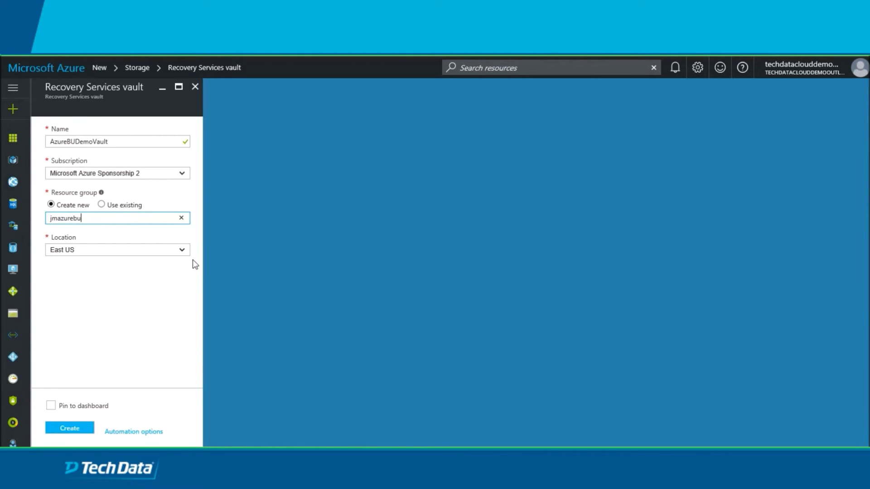
Set the vault's location to East US, pin it to the dashboard and create it.
{"action": "left_click", "coordinate": [183, 250]}
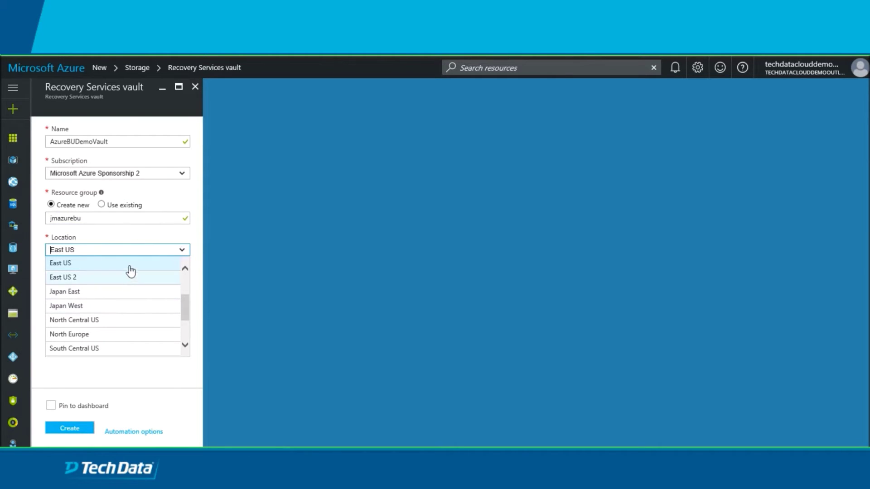
{"action": "left_click", "coordinate": [130, 267]}
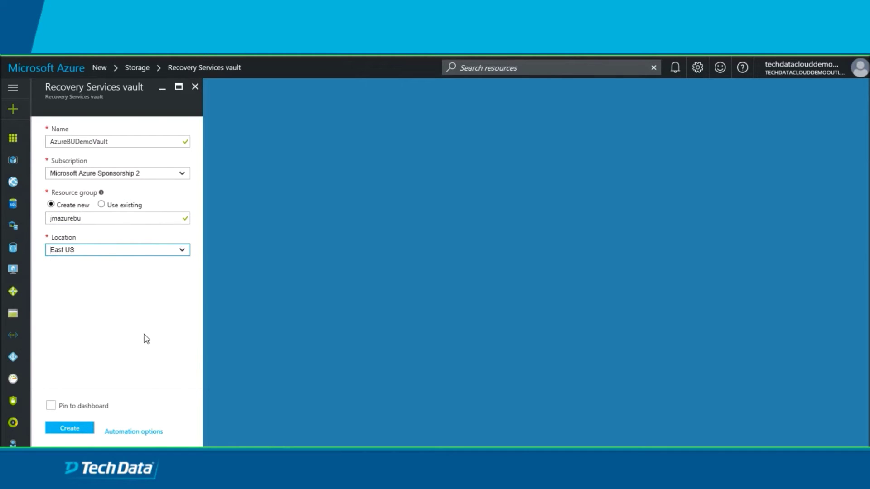
{"action": "left_click", "coordinate": [51, 406]}
{"action": "left_click", "coordinate": [69, 429]}
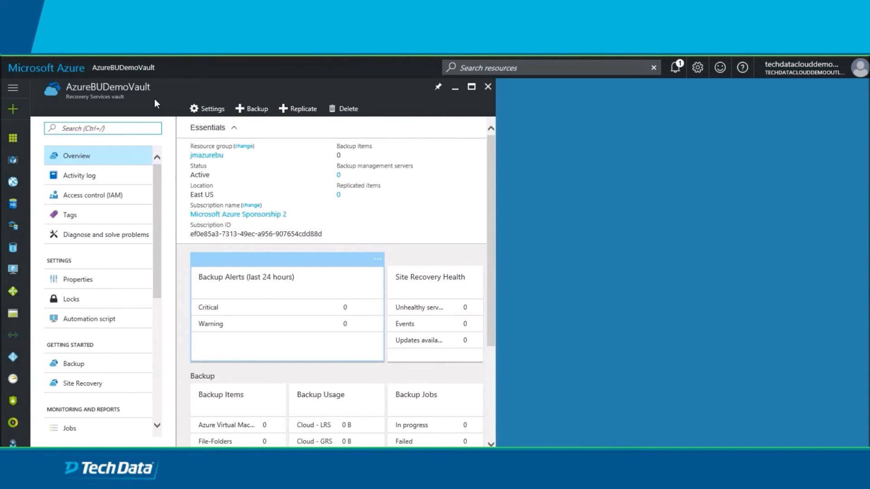
Review the new vault's overview and its backup infrastructure and configuration options.
{"action": "mouse_move", "coordinate": [154, 197]}
{"action": "left_mouse_down"}
{"action": "mouse_move", "coordinate": [163, 322]}
{"action": "mouse_move", "coordinate": [168, 195]}
{"action": "left_mouse_up"}
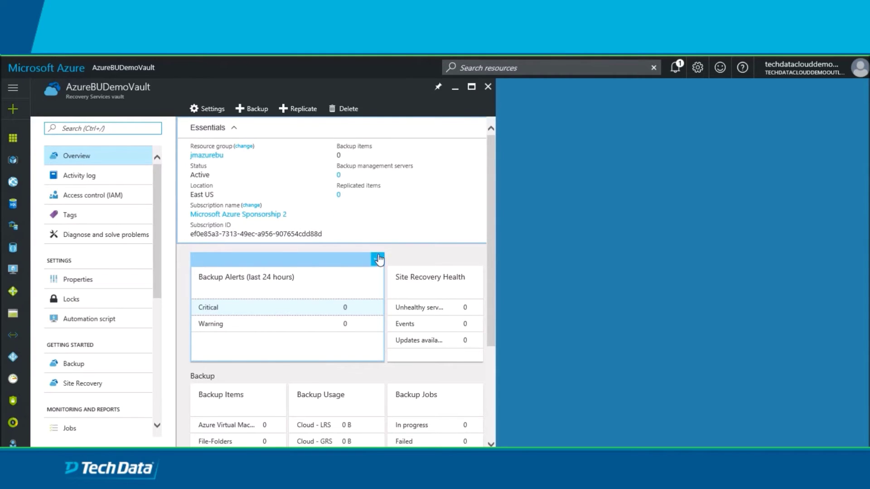
{"action": "left_click_drag", "start_coordinate": [493, 232], "coordinate": [488, 215]}
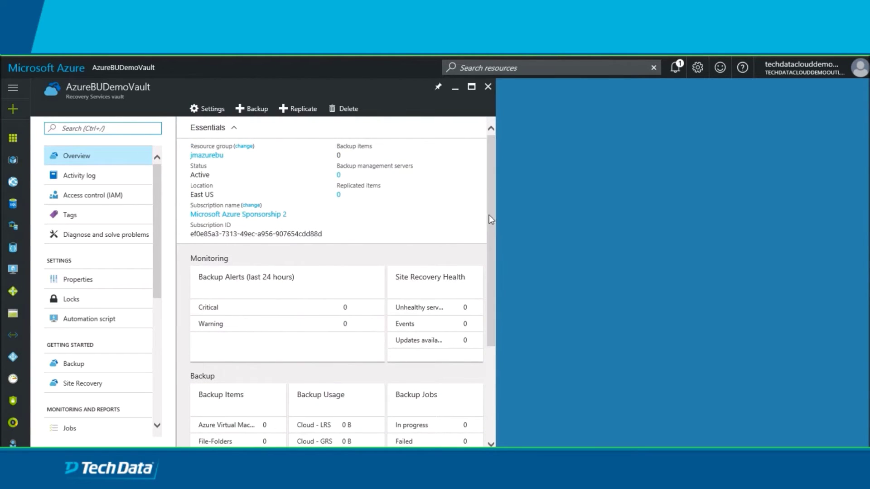
{"action": "scroll", "coordinate": [151, 217], "scroll_direction": "down", "scroll_amount": 6}
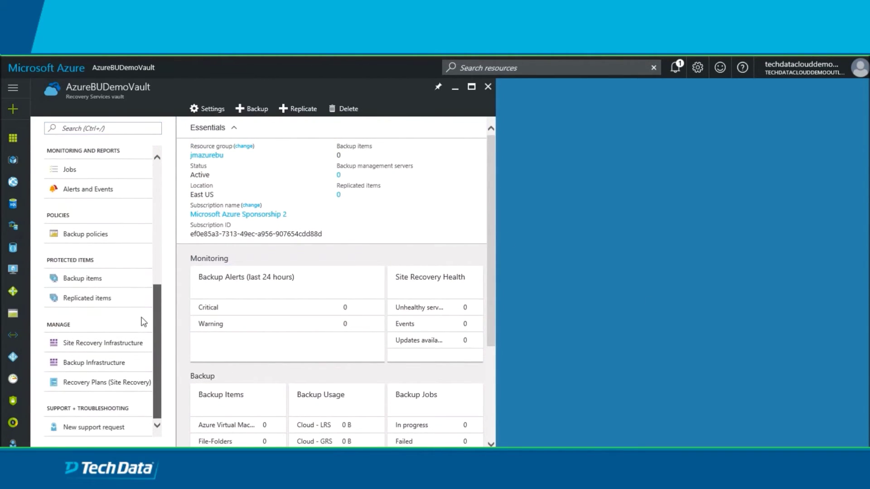
{"action": "left_click", "coordinate": [82, 365]}
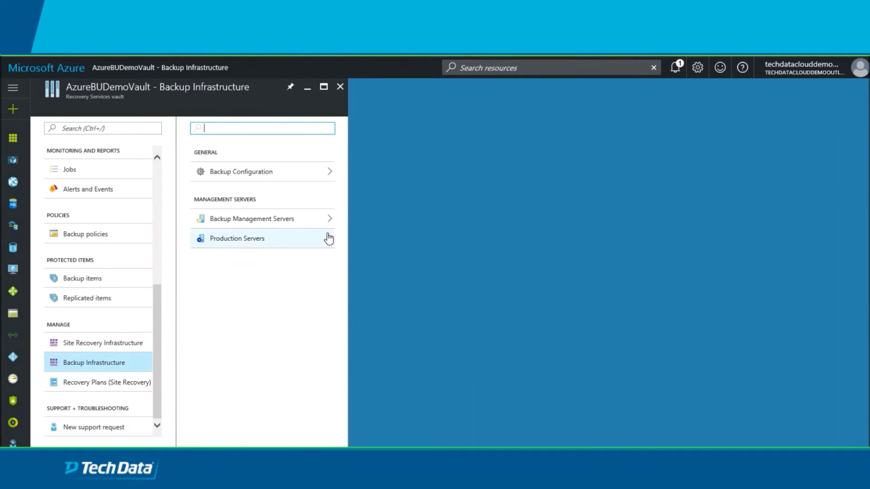
{"action": "left_click", "coordinate": [260, 172]}
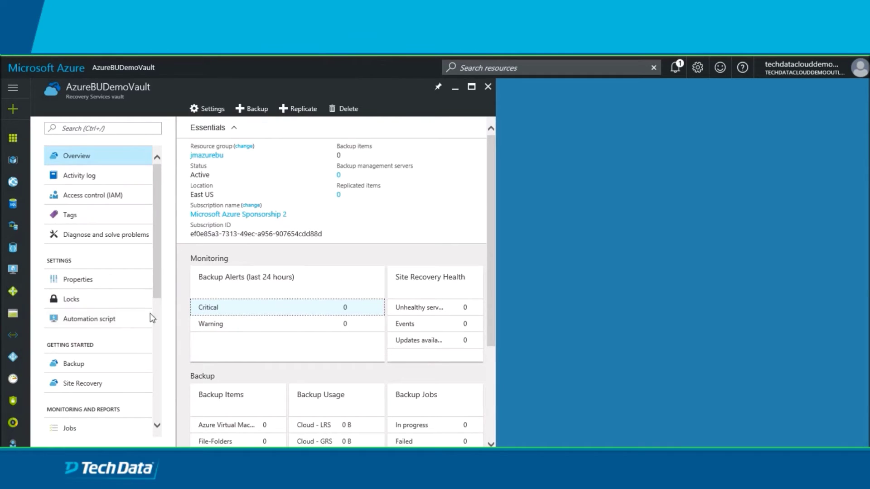
{"action": "mouse_move", "coordinate": [153, 257]}
{"action": "left_mouse_down"}
{"action": "mouse_move", "coordinate": [154, 323]}
{"action": "mouse_move", "coordinate": [161, 256]}
{"action": "left_mouse_up"}
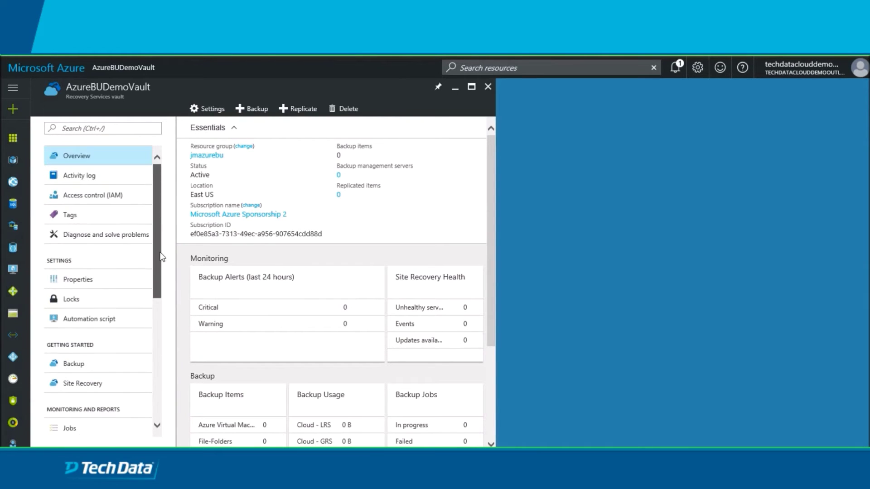
Start the vault's backup setup and confirm the backup goal as a virtual machine workload running in Azure.
{"action": "left_click", "coordinate": [207, 110]}
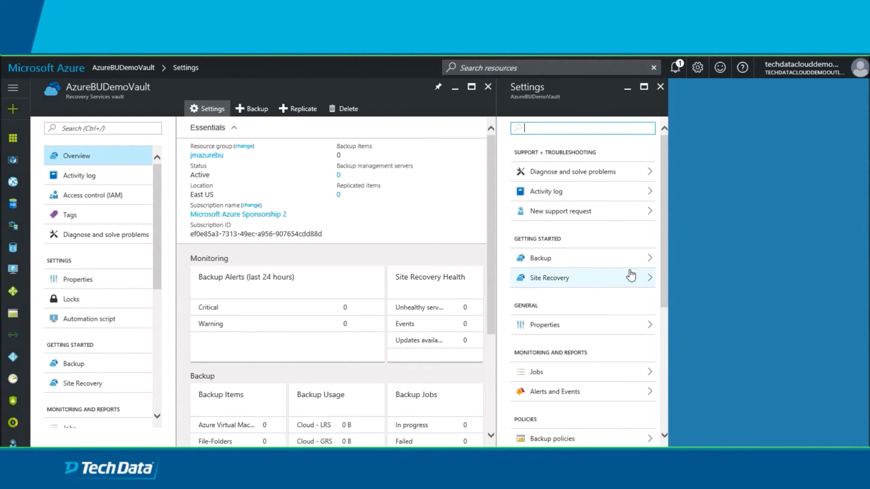
{"action": "left_click", "coordinate": [572, 262]}
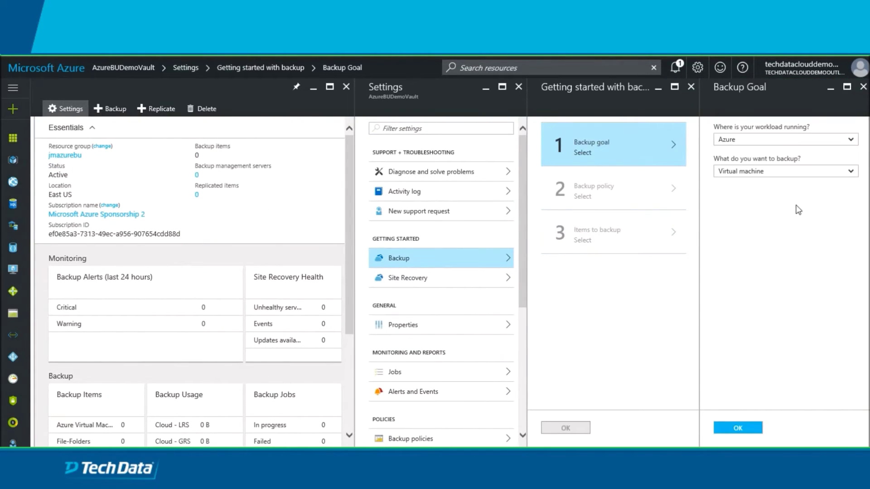
{"action": "left_click", "coordinate": [850, 142]}
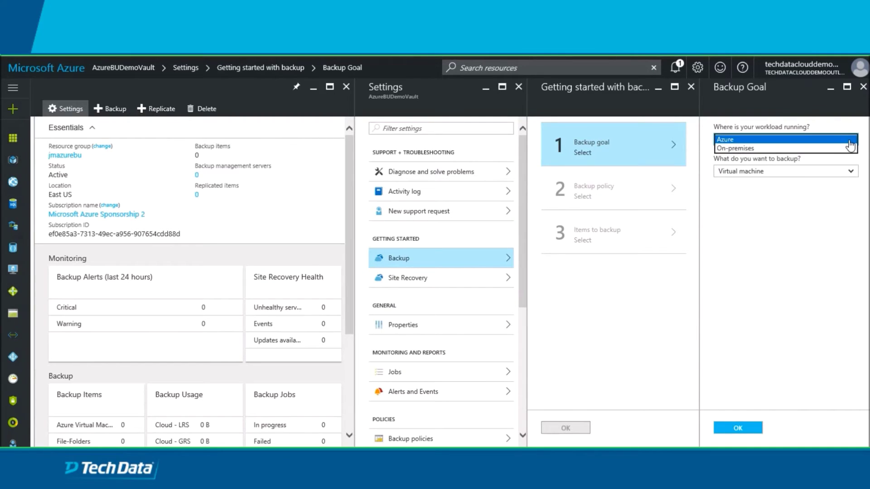
{"action": "left_click", "coordinate": [831, 139]}
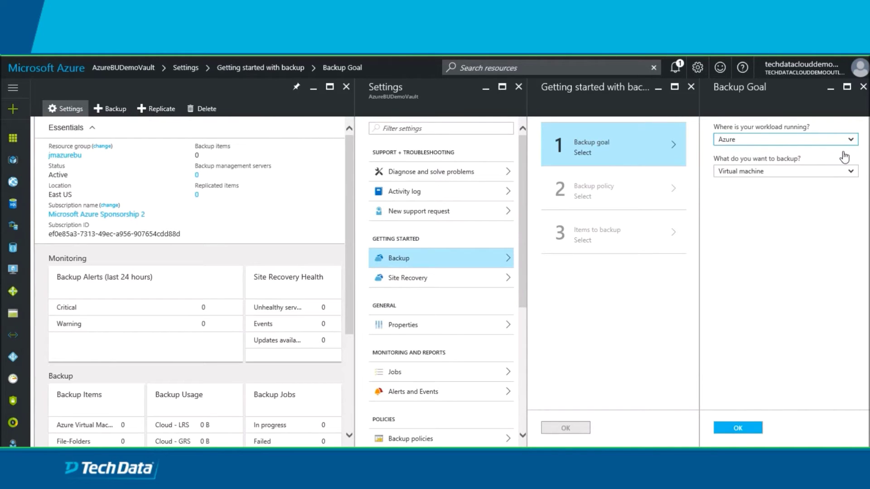
{"action": "left_click", "coordinate": [738, 431]}
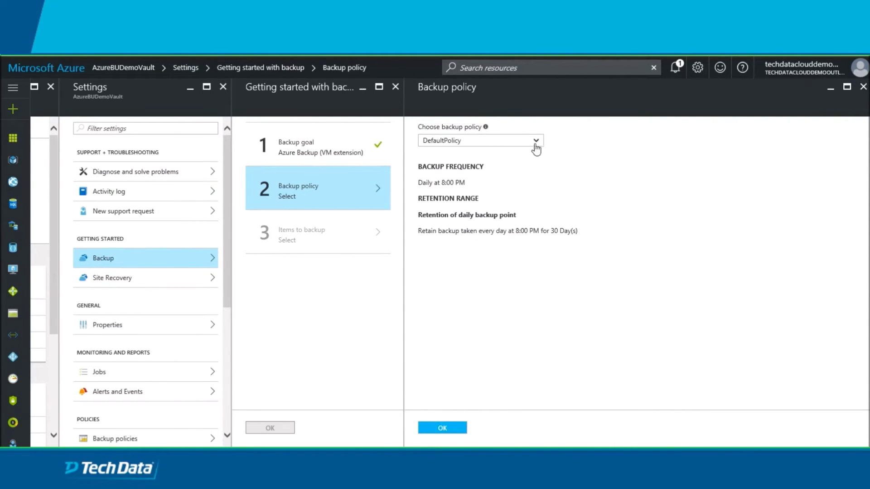
Choose to create a new backup policy and name it jmsetngBUPol.
{"action": "left_click", "coordinate": [529, 142]}
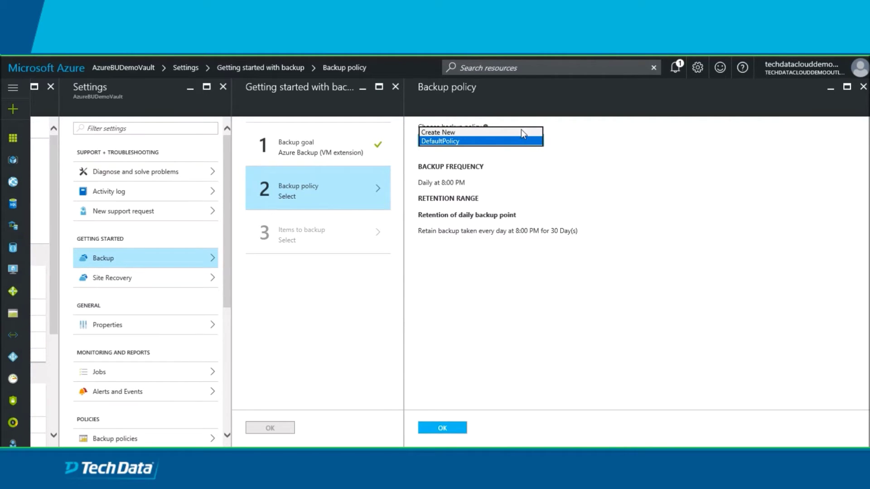
{"action": "left_click", "coordinate": [520, 131]}
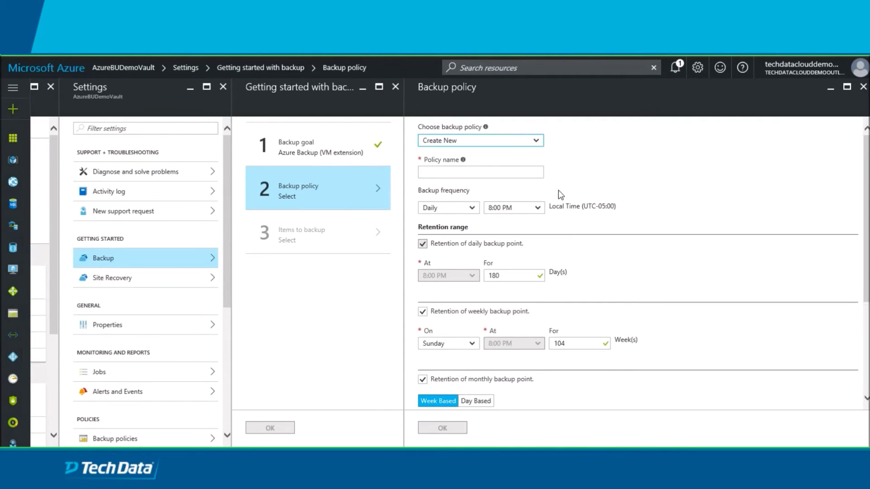
{"action": "scroll", "coordinate": [577, 183], "scroll_direction": "down", "scroll_amount": 1}
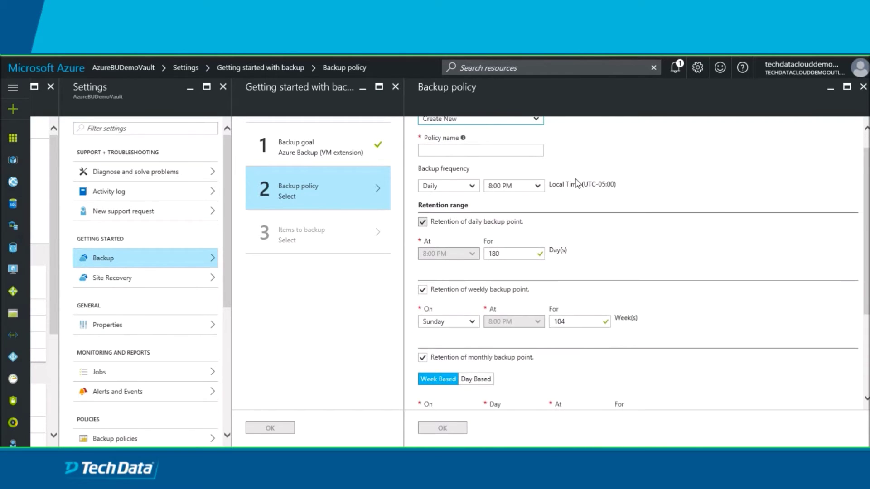
{"action": "scroll", "coordinate": [576, 183], "scroll_direction": "up", "scroll_amount": 1}
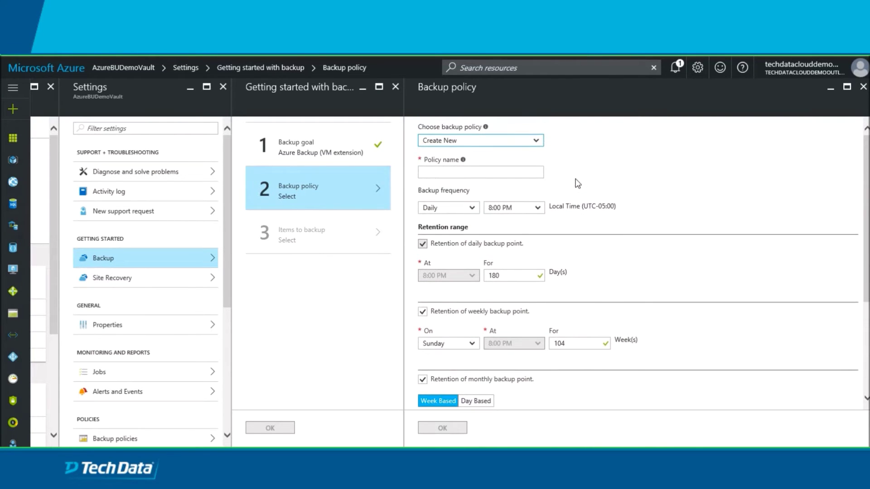
{"action": "left_click", "coordinate": [521, 171]}
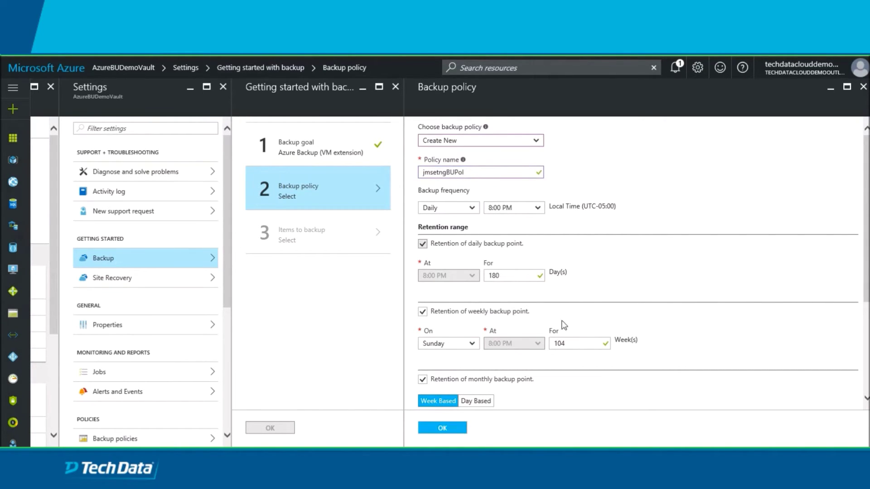
Schedule the policy's backups daily at 10:30 PM.
{"action": "left_click", "coordinate": [471, 211]}
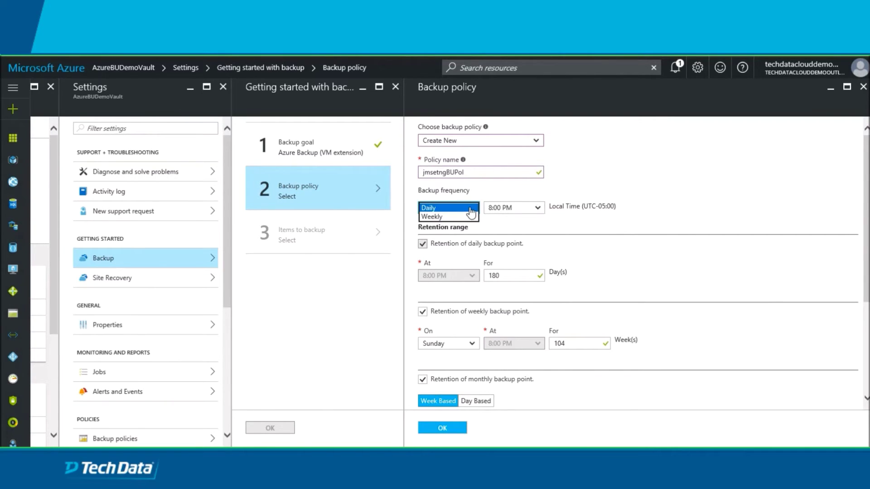
{"action": "left_click", "coordinate": [521, 200]}
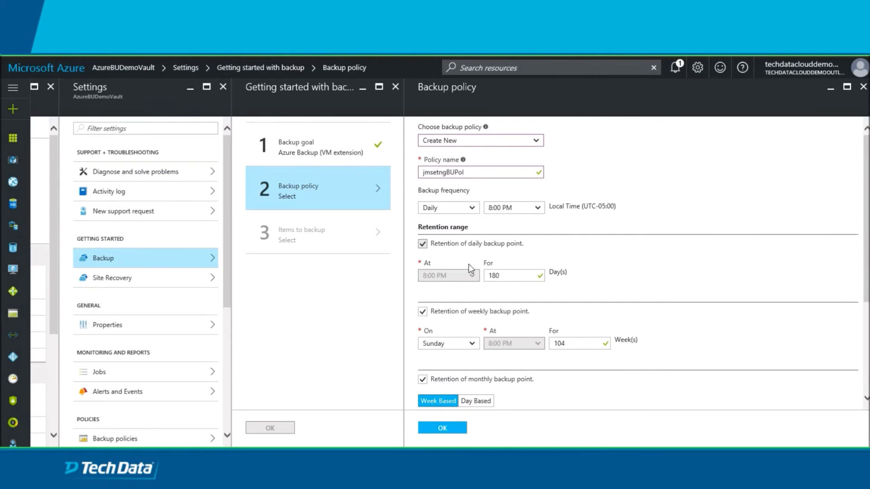
{"action": "left_click", "coordinate": [538, 211]}
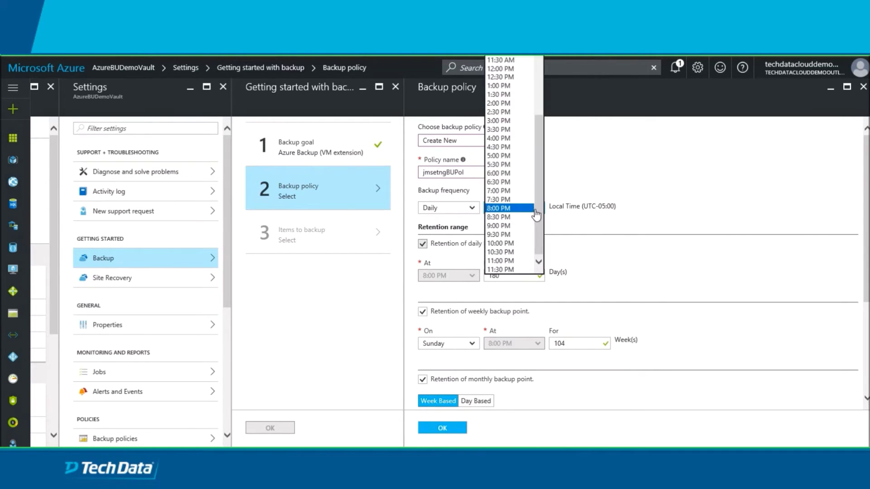
{"action": "left_click", "coordinate": [506, 253]}
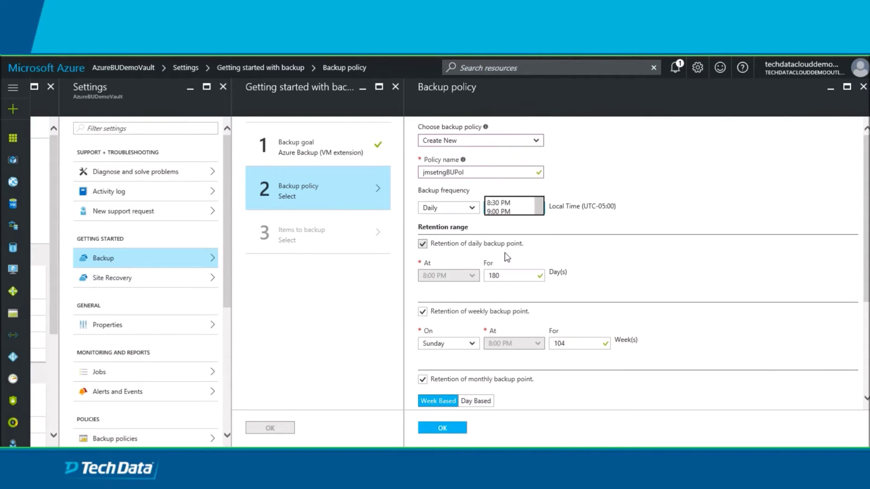
Examine the policy's weekly, monthly and yearly retention options, including the selectable days, weeks and months.
{"action": "scroll", "coordinate": [612, 266], "scroll_direction": "down", "scroll_amount": 2}
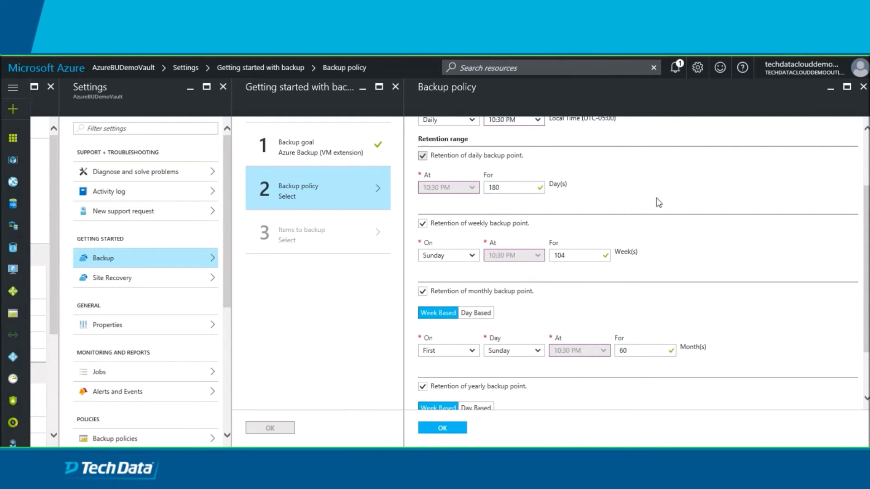
{"action": "scroll", "coordinate": [652, 209], "scroll_direction": "down", "scroll_amount": 1}
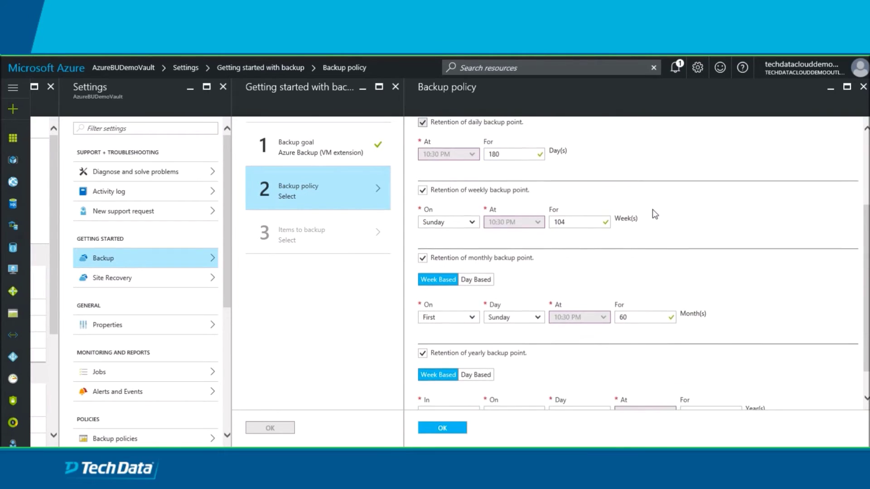
{"action": "left_click", "coordinate": [469, 223]}
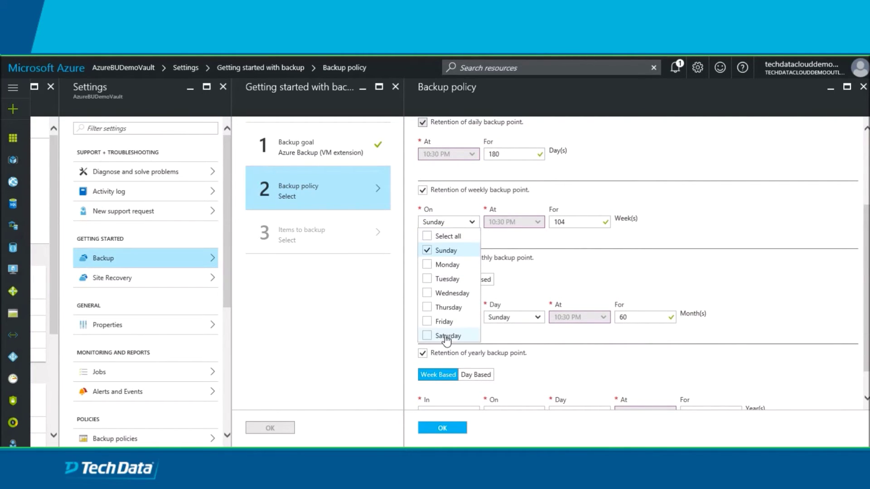
{"action": "left_click", "coordinate": [568, 243]}
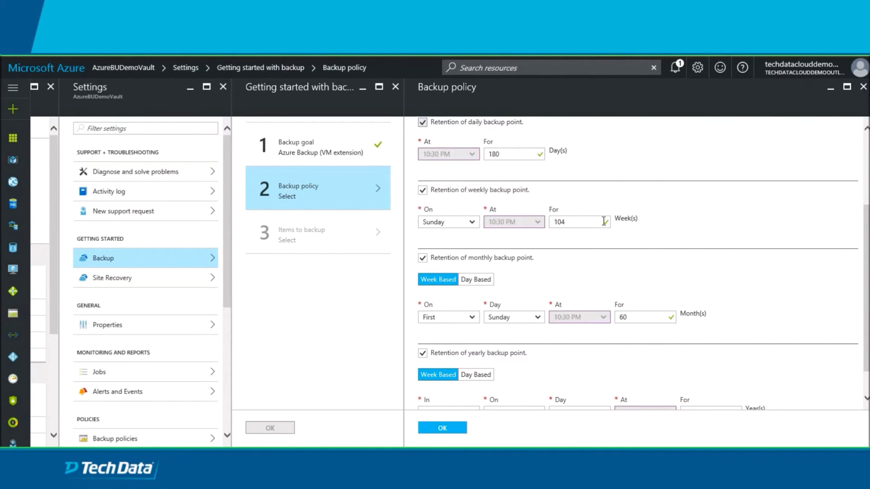
{"action": "scroll", "coordinate": [574, 238], "scroll_direction": "down", "scroll_amount": 1}
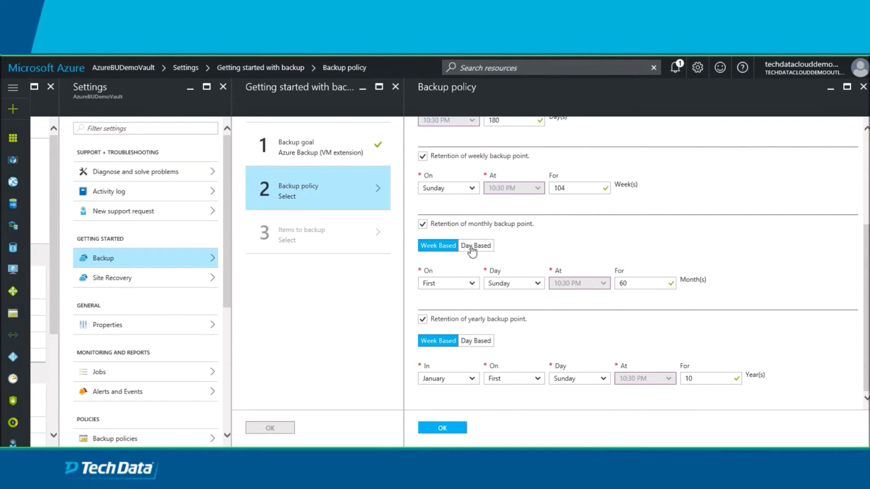
{"action": "left_click", "coordinate": [469, 283]}
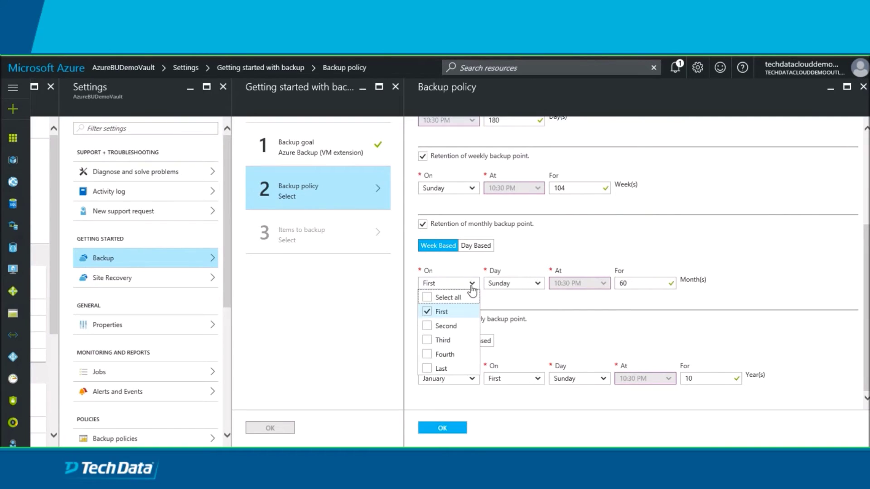
{"action": "left_click", "coordinate": [517, 300]}
{"action": "left_click", "coordinate": [537, 284]}
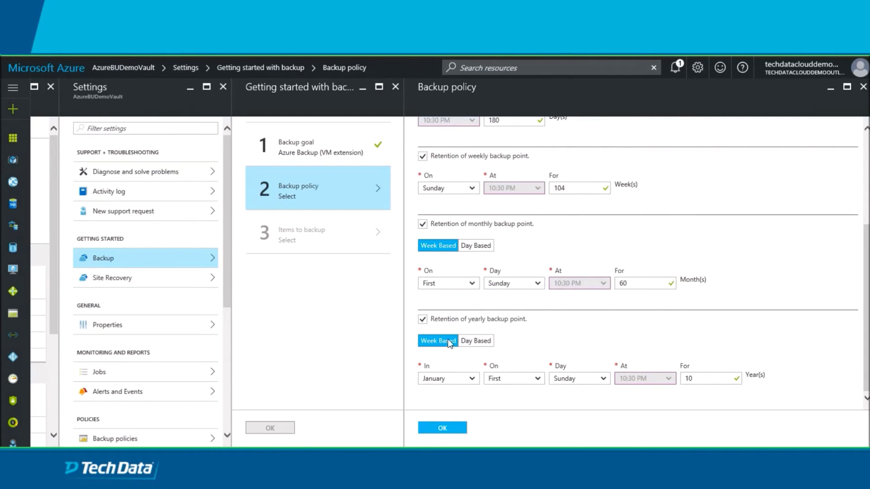
{"action": "left_click", "coordinate": [470, 379]}
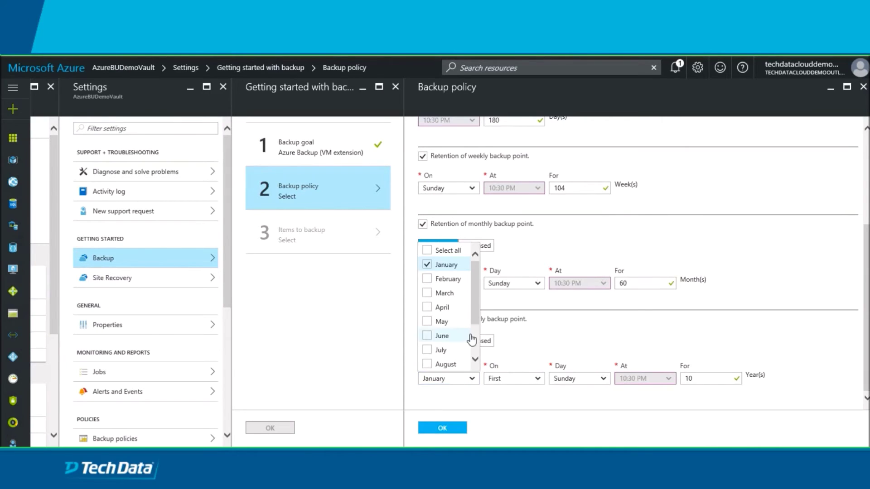
{"action": "left_click", "coordinate": [572, 327]}
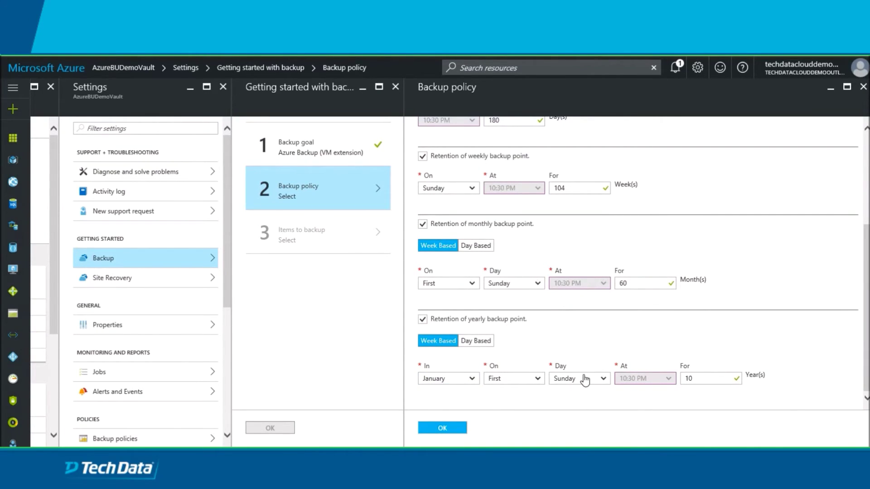
Confirm the new backup policy, choose virtual machine jmsetngAZDC4 as the item to back up, and enable the backup.
{"action": "left_click", "coordinate": [442, 427]}
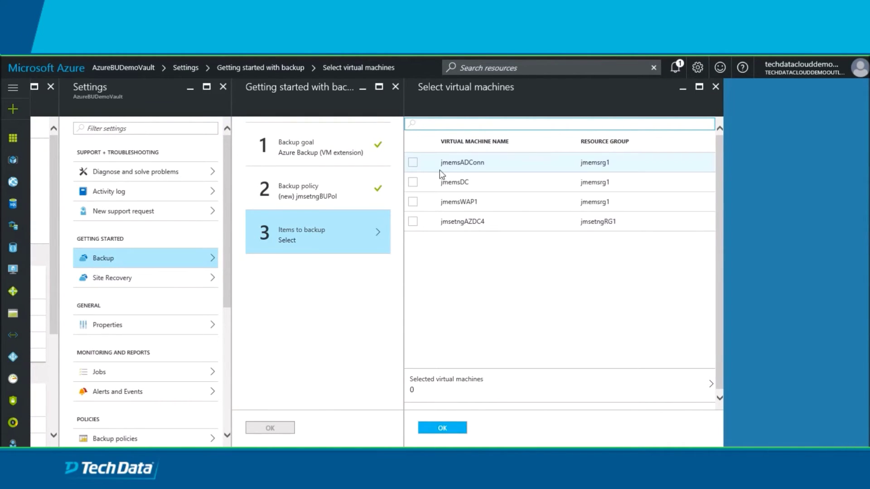
{"action": "left_click", "coordinate": [413, 222]}
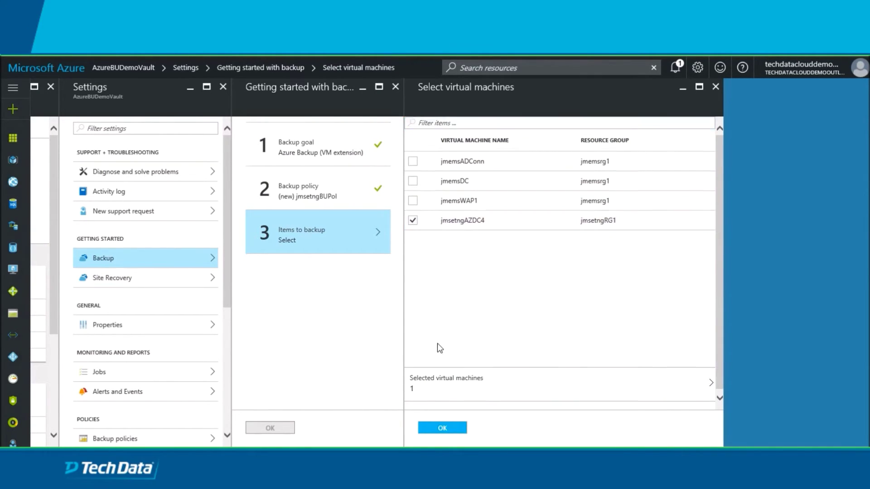
{"action": "left_click", "coordinate": [436, 430]}
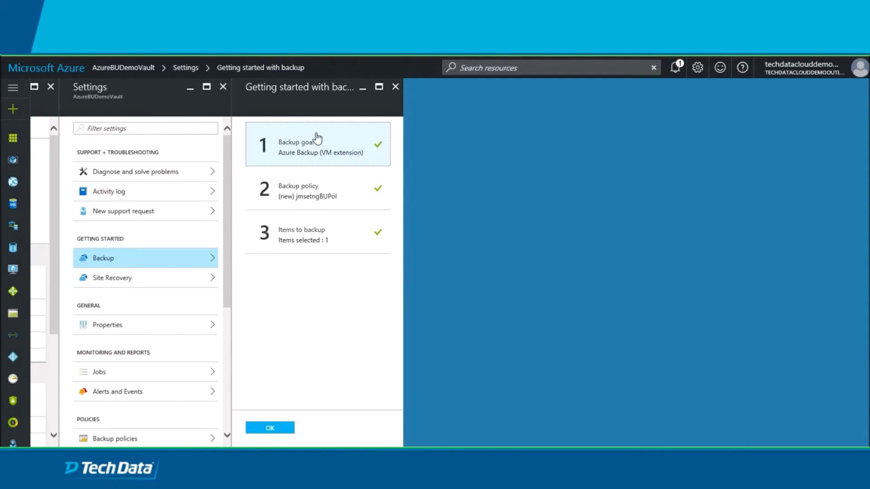
{"action": "left_click", "coordinate": [258, 431]}
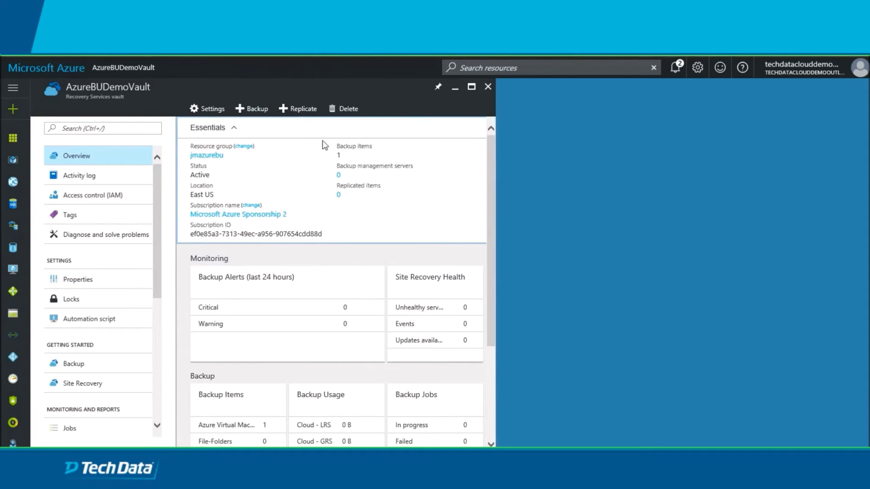
Examine the vault's protected backup items, including the available item types and the jmsetngazdc4 virtual machine entry.
{"action": "left_click_drag", "start_coordinate": [158, 197], "coordinate": [154, 288]}
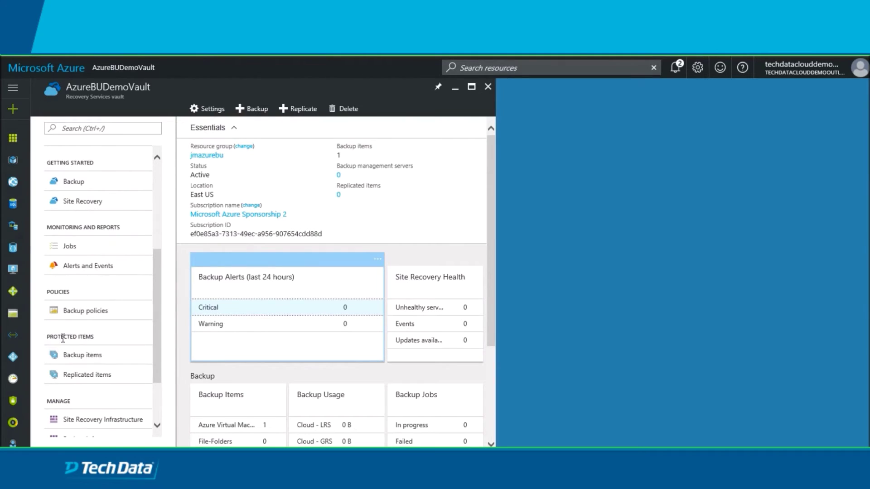
{"action": "left_click", "coordinate": [79, 355]}
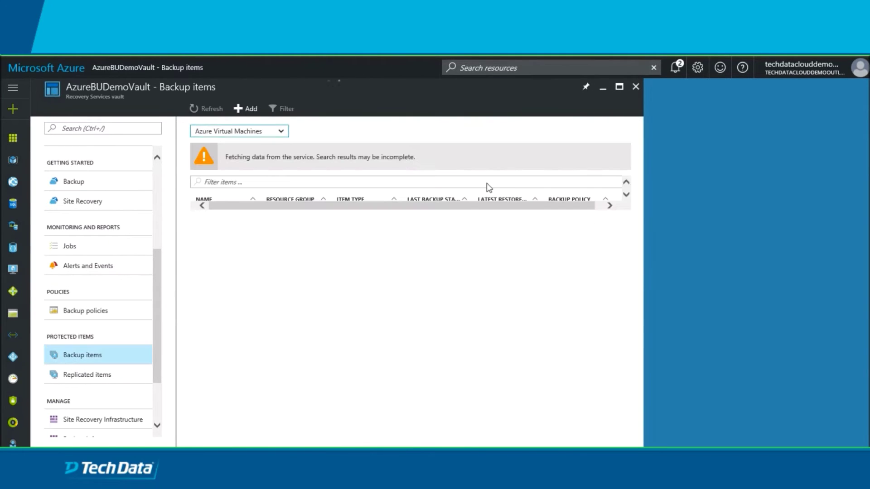
{"action": "left_click", "coordinate": [283, 137]}
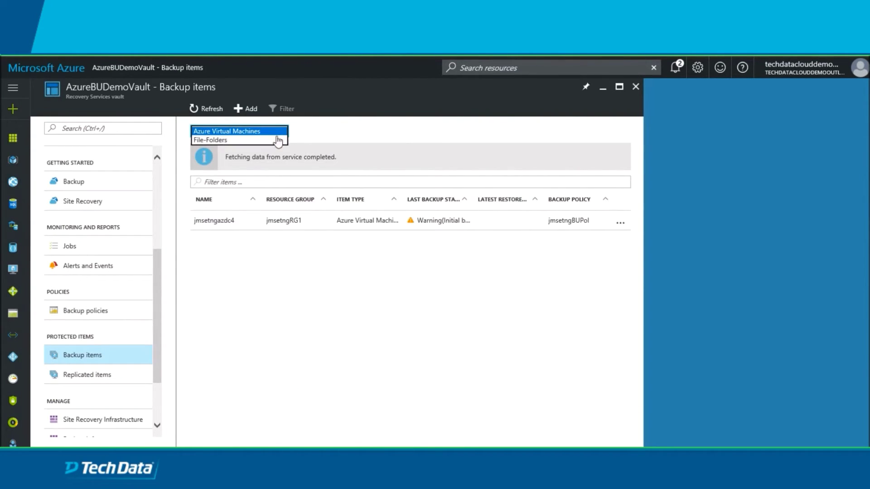
{"action": "left_click", "coordinate": [322, 136]}
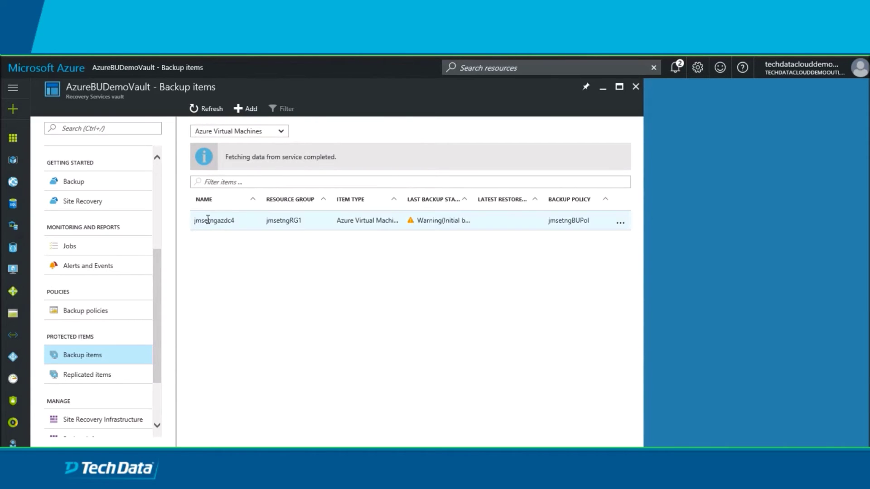
{"action": "left_click", "coordinate": [241, 222]}
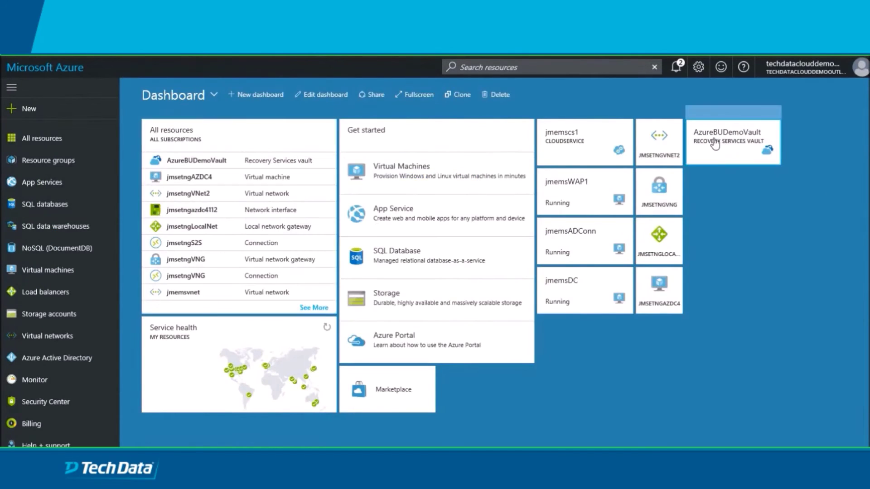
Set a new AzureBUDemoVault backup goal to on-premises files and folders, and download the Recovery Services agent for Windows Server or Windows Client.
{"action": "left_click", "coordinate": [725, 152]}
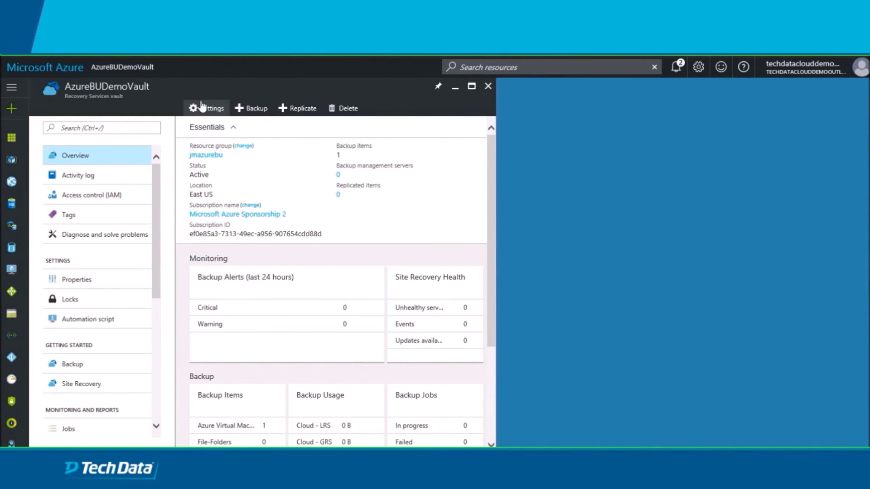
{"action": "left_click_drag", "start_coordinate": [156, 175], "coordinate": [251, 111]}
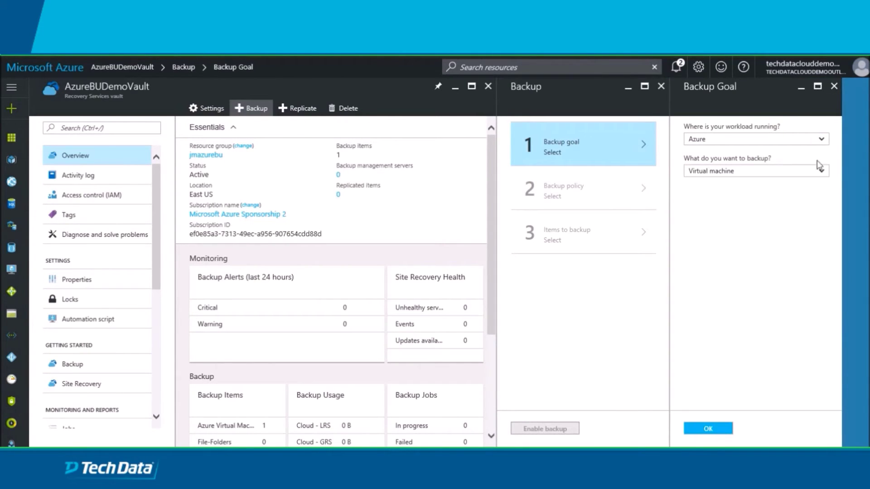
{"action": "left_click", "coordinate": [821, 139]}
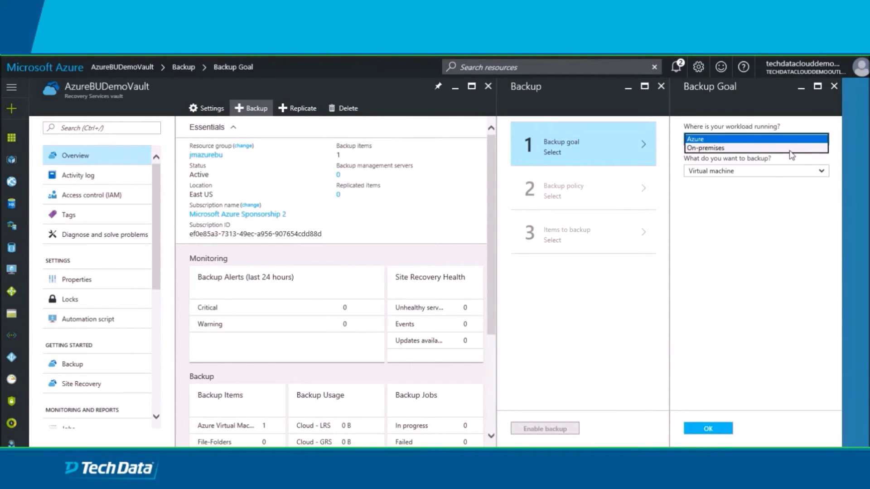
{"action": "left_click", "coordinate": [791, 154]}
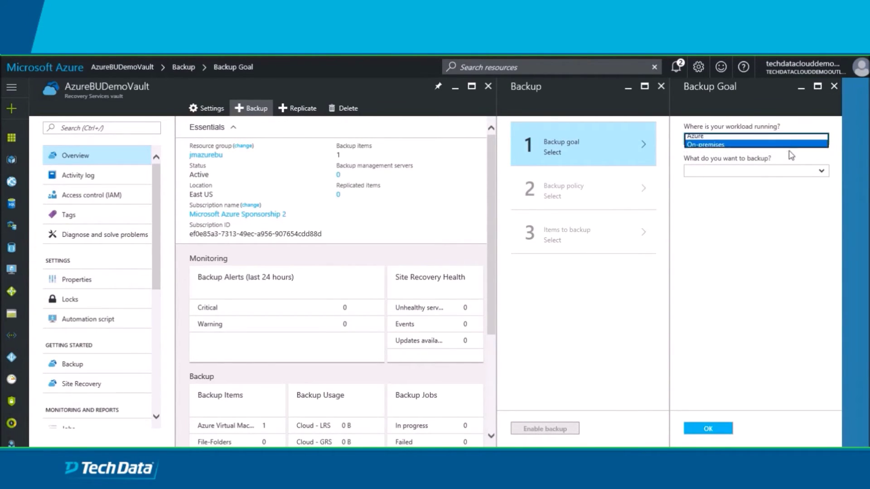
{"action": "left_click", "coordinate": [821, 171]}
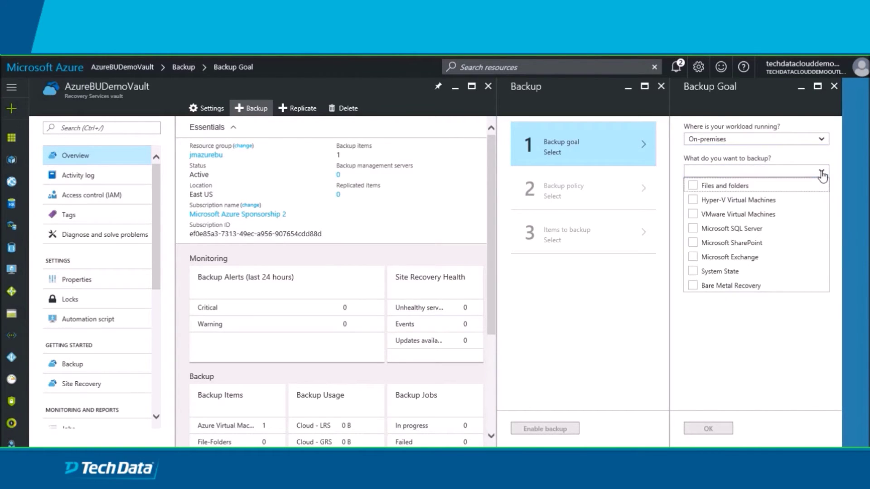
{"action": "left_click", "coordinate": [692, 185]}
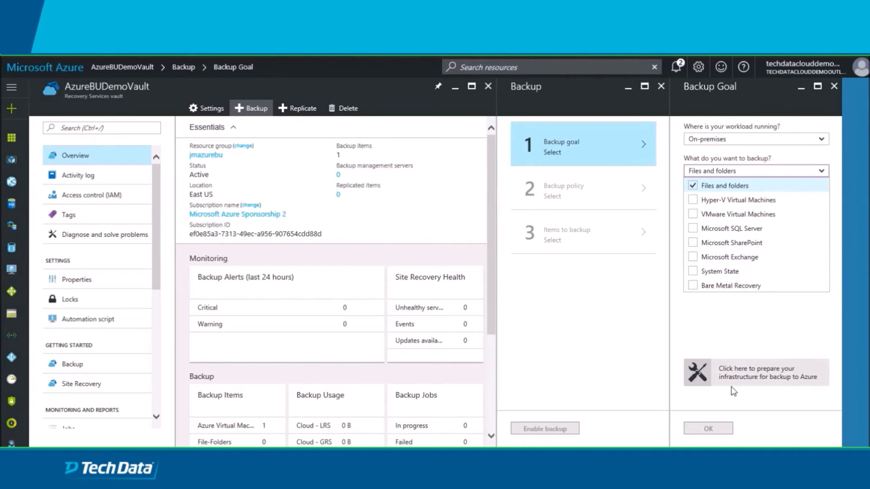
{"action": "left_click", "coordinate": [751, 381]}
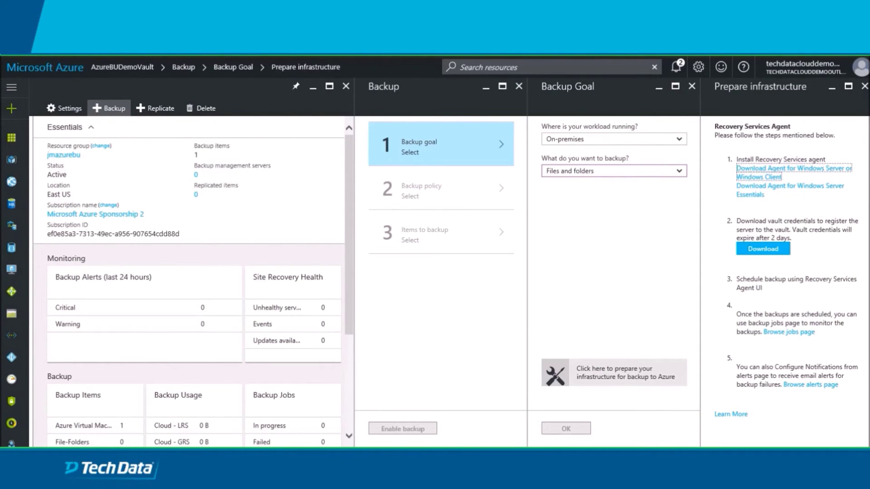
{"action": "left_click", "coordinate": [760, 177]}
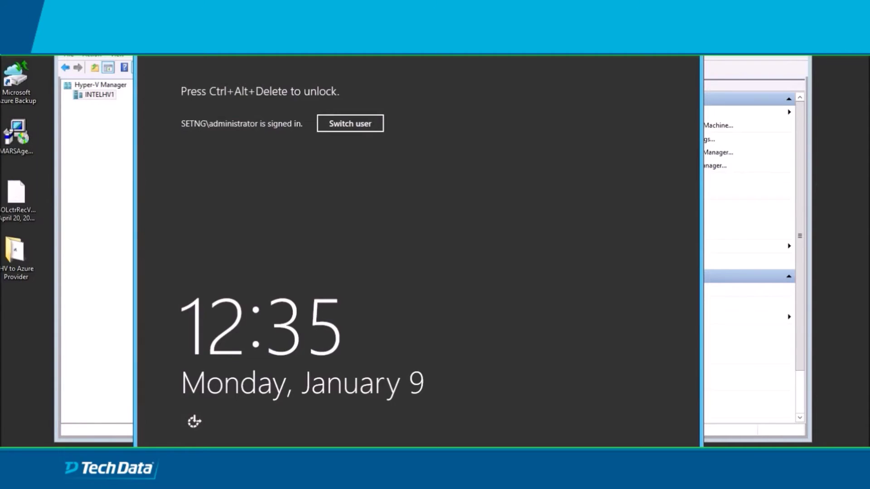
Switch to the on-premises Windows Server 2012 R2 virtual machine and unlock it with the administrator account's password.
{"action": "key", "text": "ctrl+alt+End"}
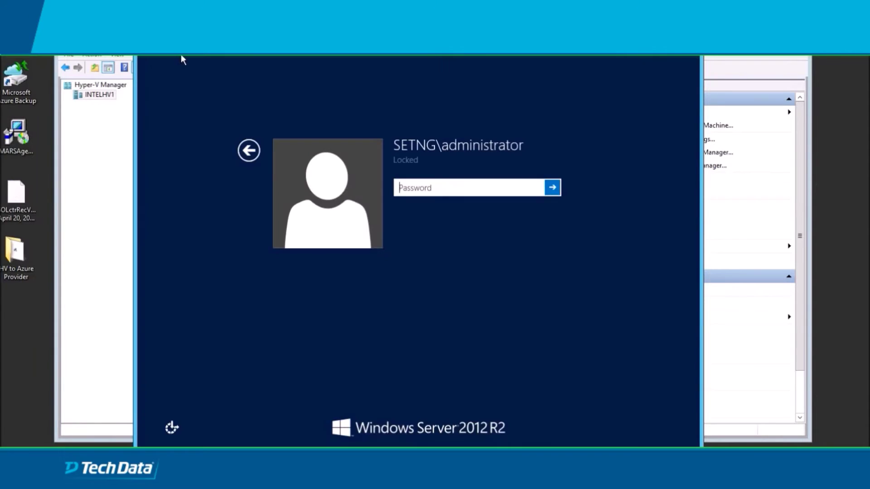
{"action": "type", "text": "•"}
{"action": "key", "text": "Return"}
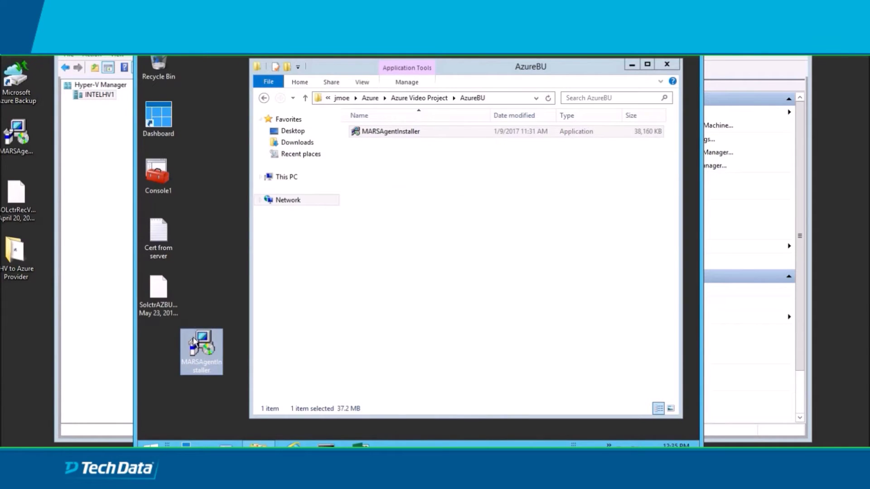
Run MARSAgentInstaller from the server's desktop, install the agent with default folders and proxy settings, and proceed to registration.
{"action": "double_click", "coordinate": [212, 351]}
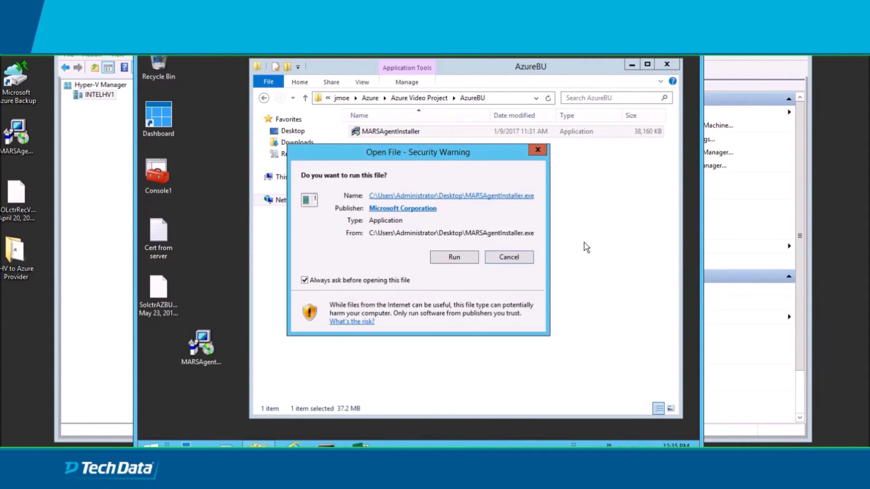
{"action": "left_click", "coordinate": [447, 260]}
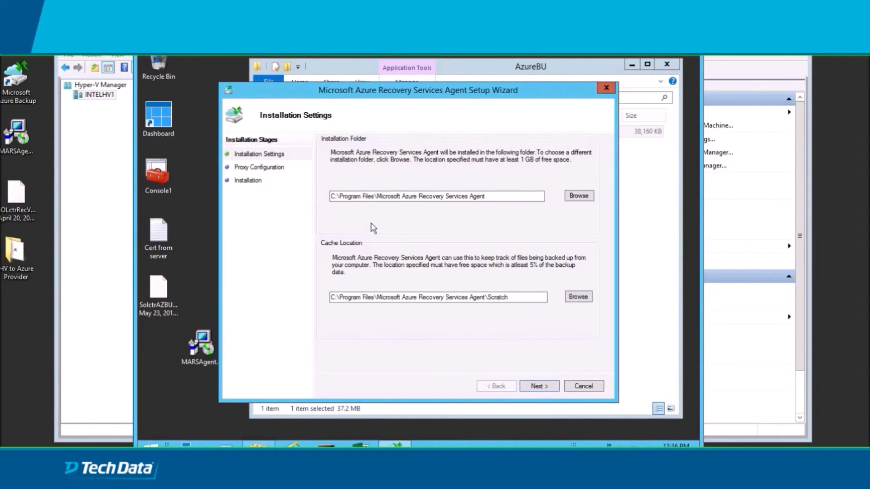
{"action": "left_click", "coordinate": [537, 389]}
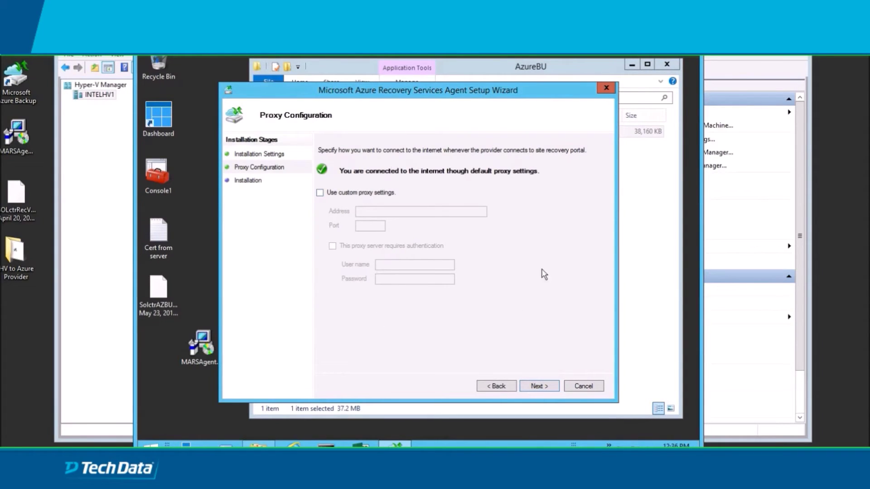
{"action": "left_click", "coordinate": [537, 388]}
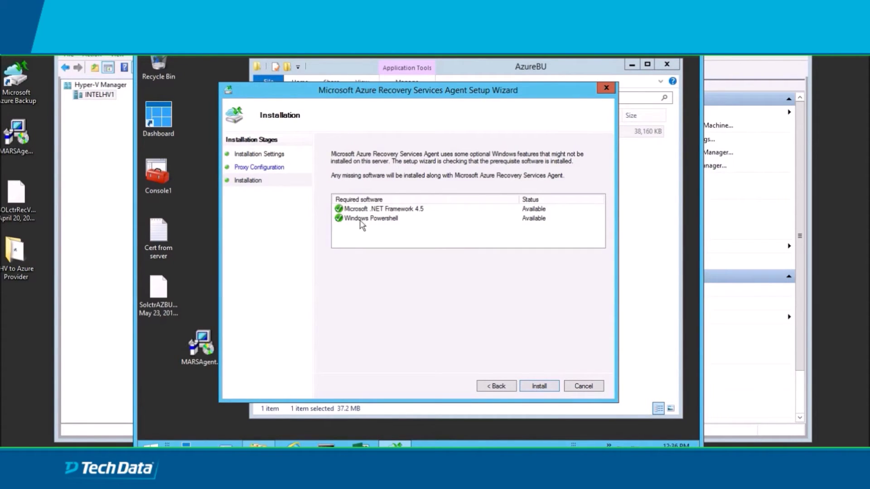
{"action": "left_click", "coordinate": [539, 387]}
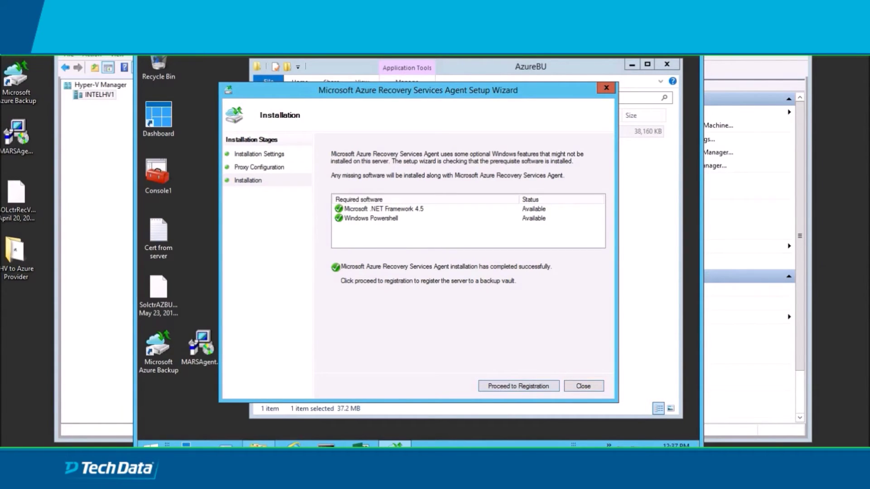
{"action": "left_click", "coordinate": [518, 386]}
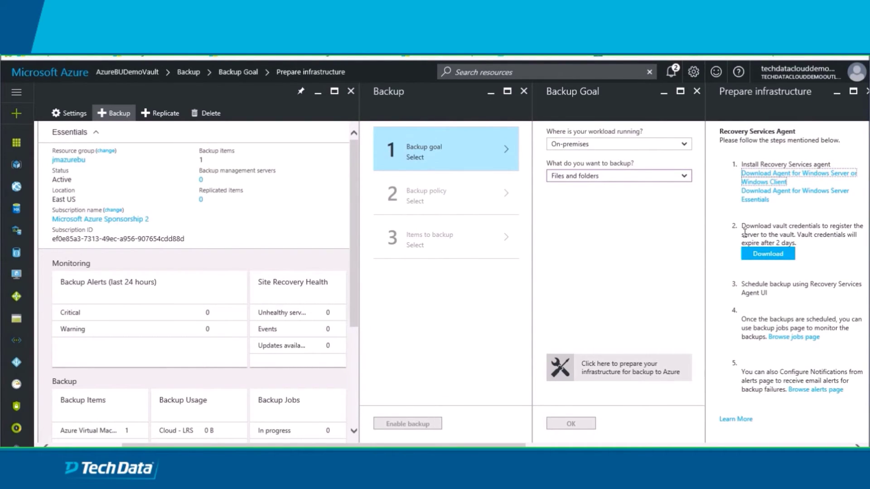
In the Azure portal, download the vault credentials file and save it to a chosen location.
{"action": "left_click", "coordinate": [753, 256]}
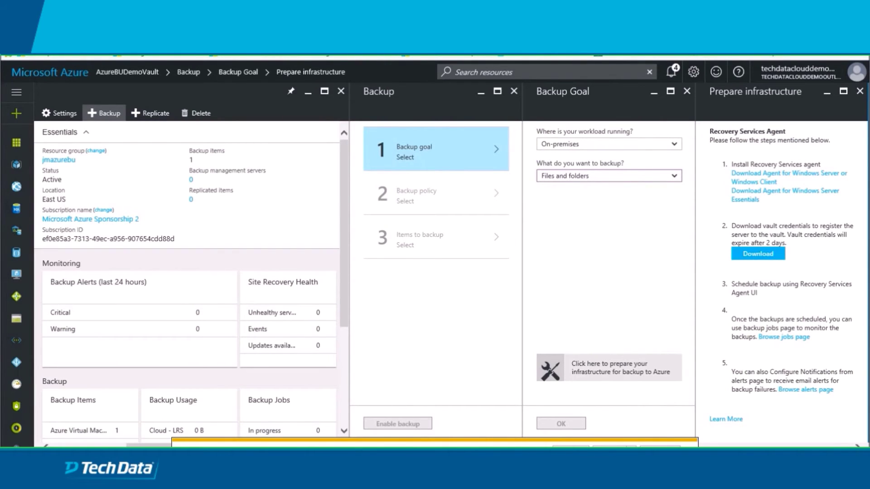
{"action": "left_click", "coordinate": [631, 446]}
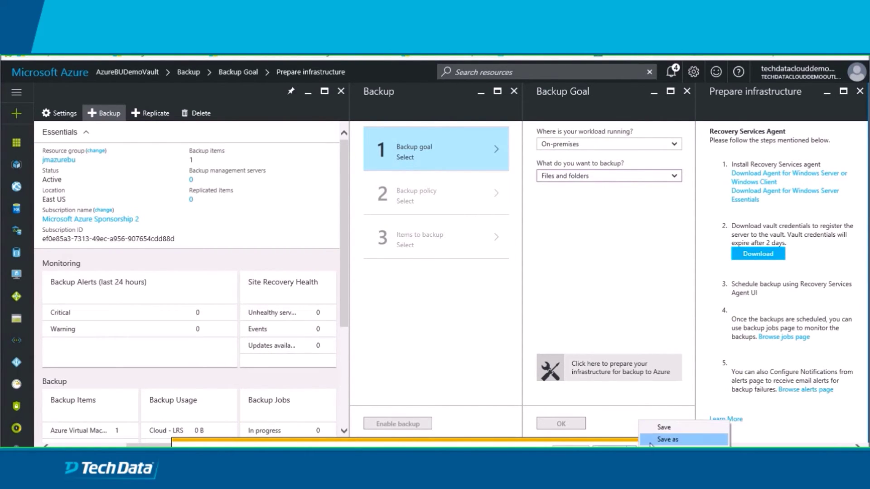
{"action": "left_click", "coordinate": [652, 441]}
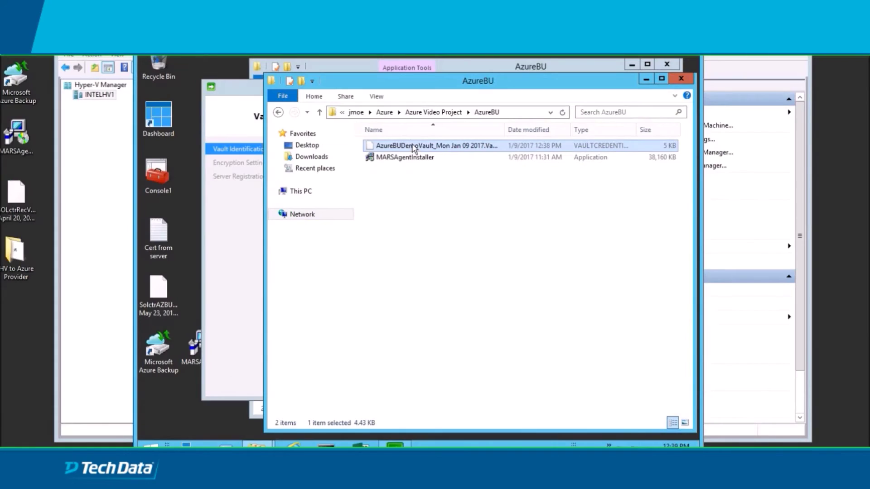
In the server virtual machine, copy the AzureBUDemoVault credentials file from the AzureBU folder to the desktop and close the folder.
{"action": "left_click_drag", "start_coordinate": [413, 149], "coordinate": [171, 413]}
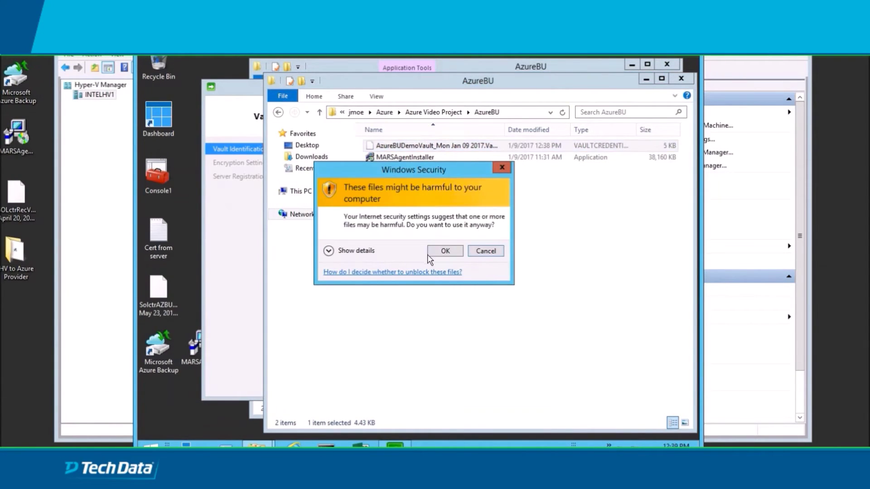
{"action": "left_click", "coordinate": [443, 252]}
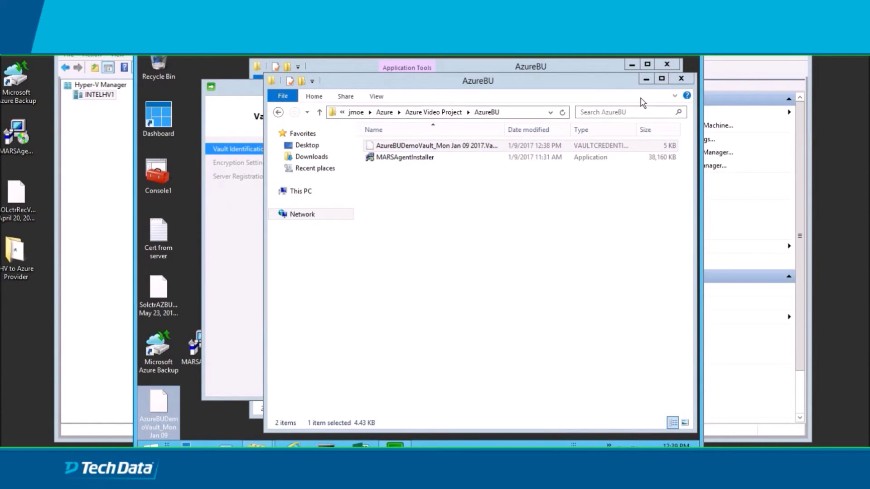
{"action": "left_click", "coordinate": [680, 78]}
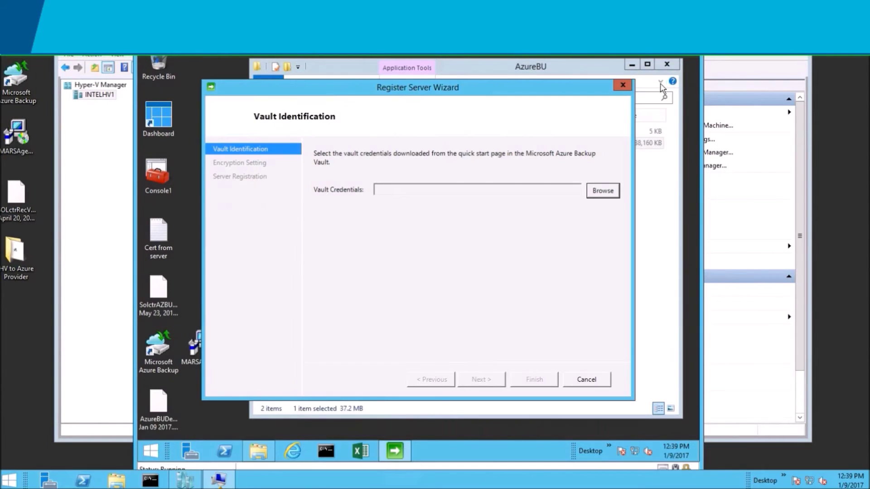
Load the AzureBUDemoVault_Mon Jan 09 2017 credentials file from the desktop as the vault identification in the Register Server Wizard.
{"action": "left_click", "coordinate": [602, 191]}
{"action": "left_click", "coordinate": [252, 172]}
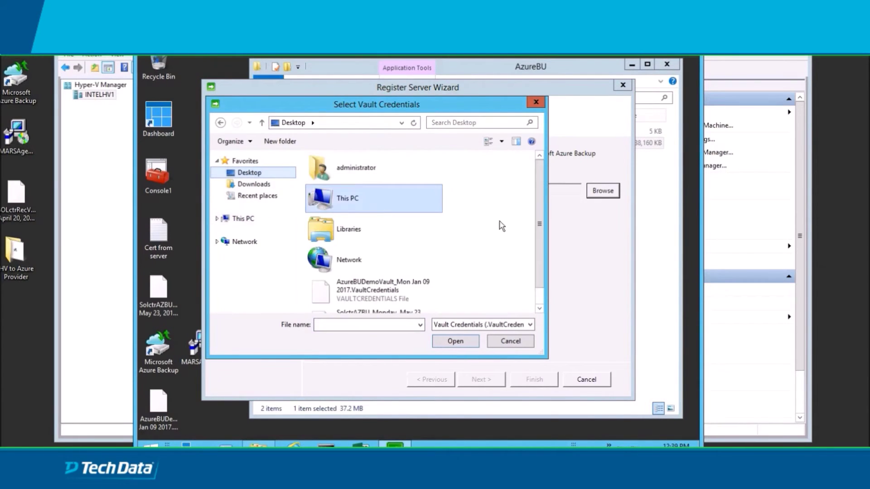
{"action": "scroll", "coordinate": [543, 193], "scroll_direction": "down", "scroll_amount": 1}
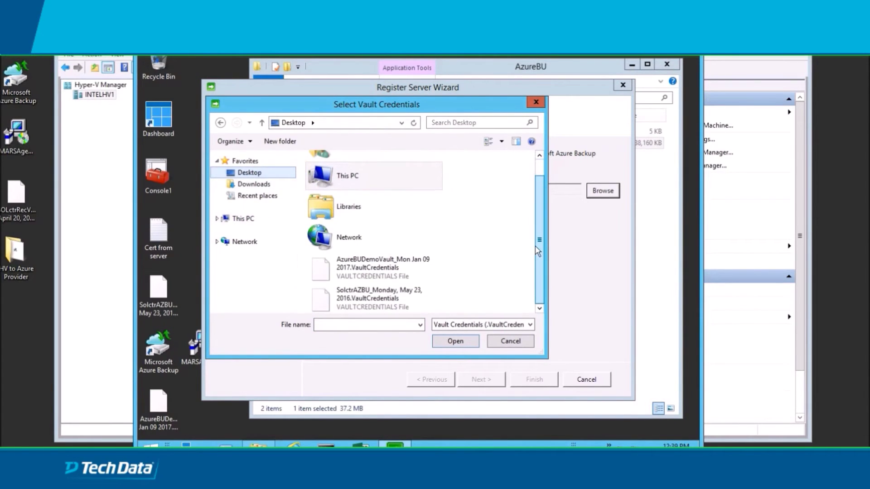
{"action": "left_click", "coordinate": [360, 265]}
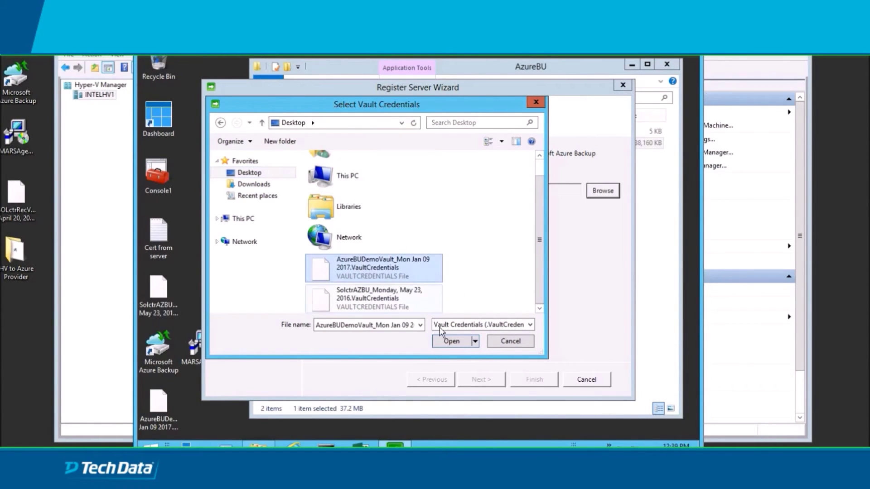
{"action": "left_click", "coordinate": [451, 341]}
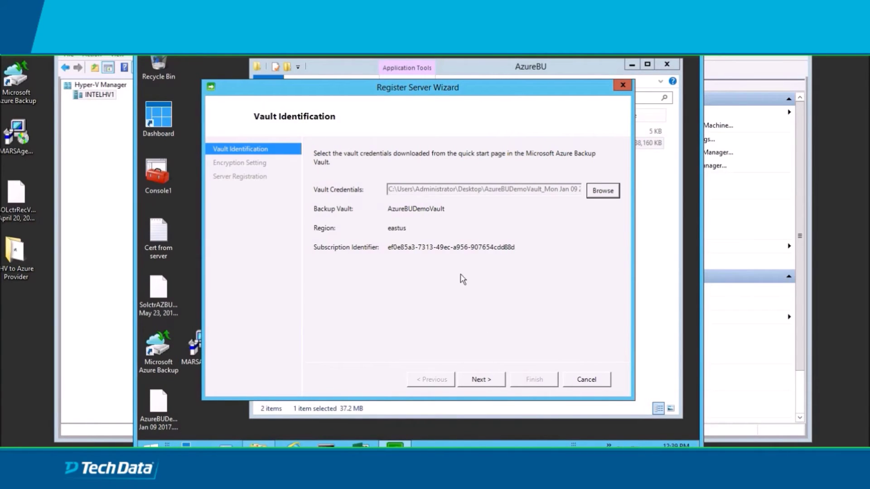
Generate an encryption passphrase saved to the Administrator desktop, finish registering the server, and launch the Recovery Services Agent, minimizing the AzureBU folder.
{"action": "left_click", "coordinate": [481, 381]}
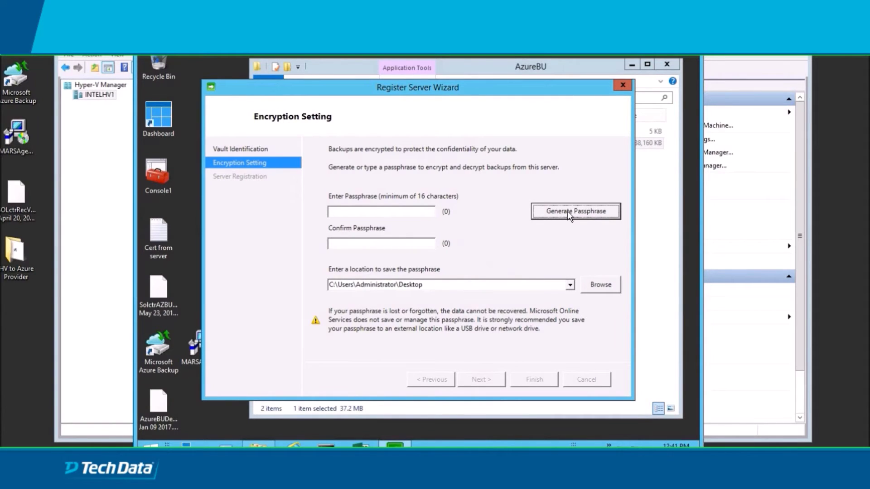
{"action": "left_click", "coordinate": [558, 212]}
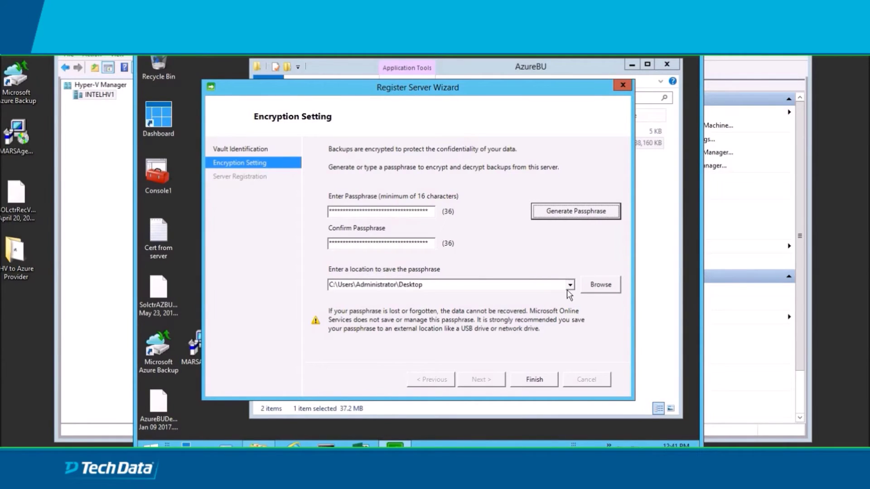
{"action": "left_click", "coordinate": [530, 380]}
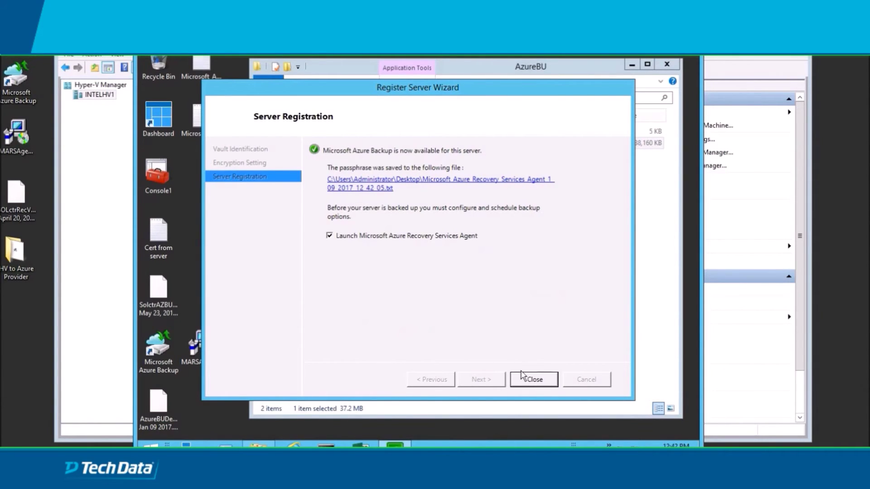
{"action": "left_click", "coordinate": [533, 379]}
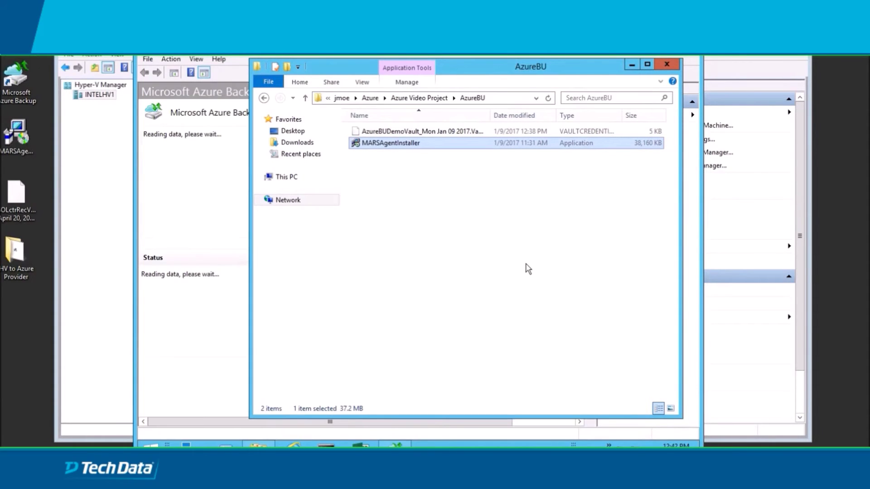
{"action": "left_click", "coordinate": [630, 67]}
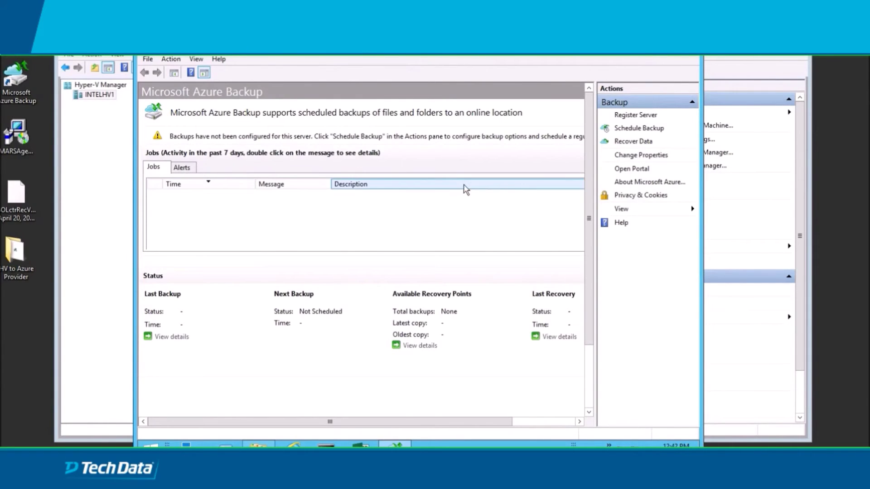
Start scheduling a backup and add the entire C: drive as the item to back up.
{"action": "left_click", "coordinate": [632, 129]}
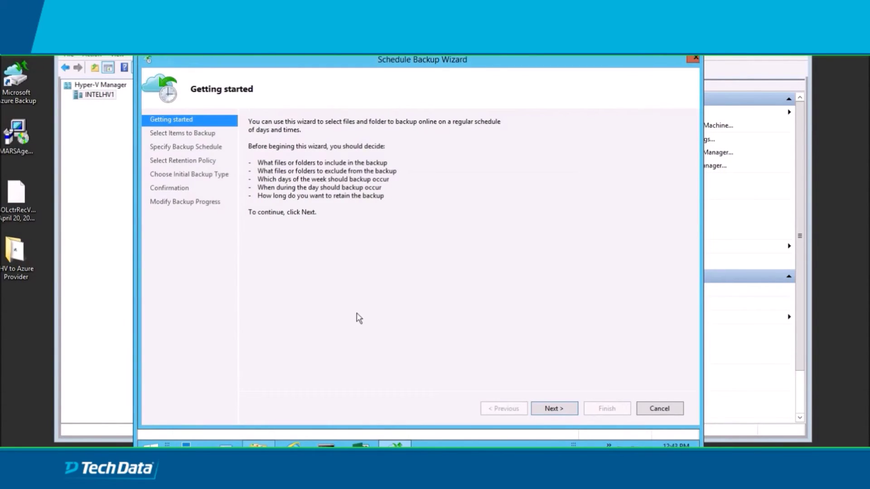
{"action": "left_click", "coordinate": [550, 408]}
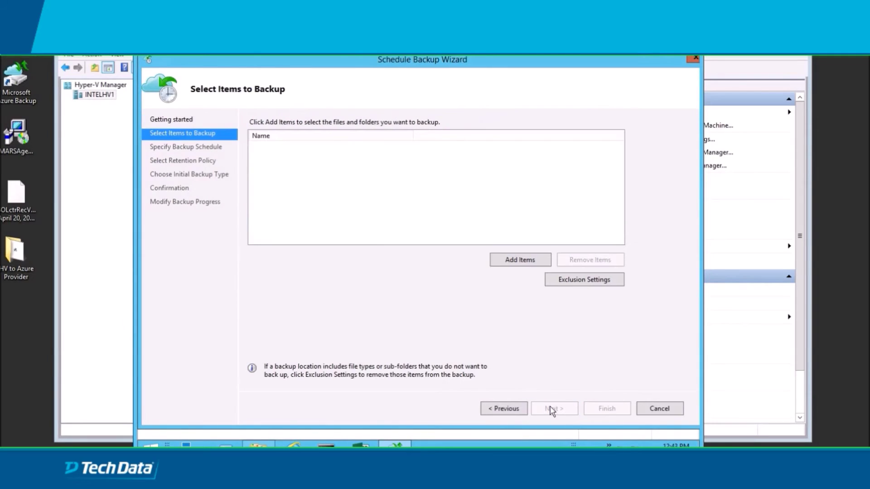
{"action": "left_click", "coordinate": [505, 261]}
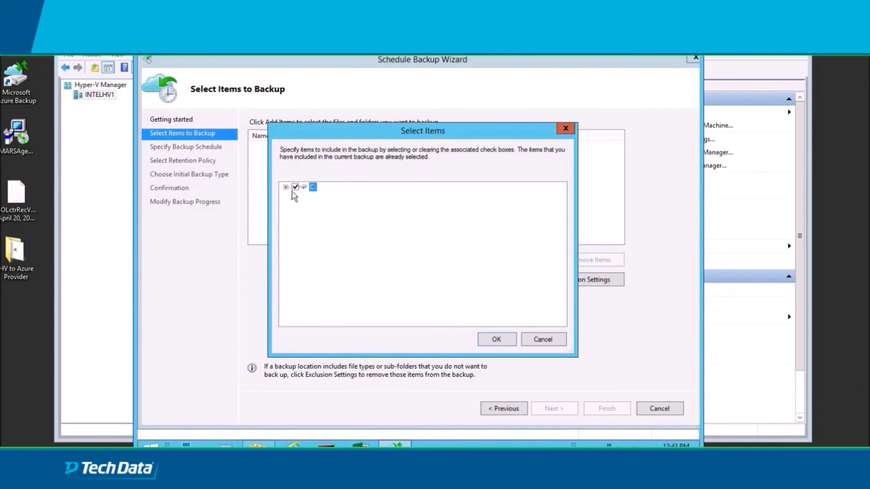
{"action": "left_click", "coordinate": [492, 341]}
{"action": "left_click", "coordinate": [558, 406]}
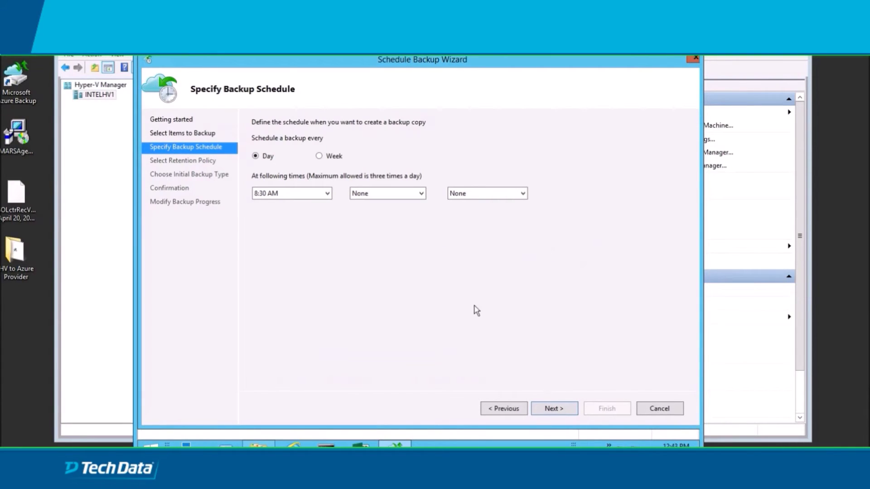
Schedule the backup every day at 11:00 AM, leaving the second and third backup times at None.
{"action": "left_click", "coordinate": [327, 196]}
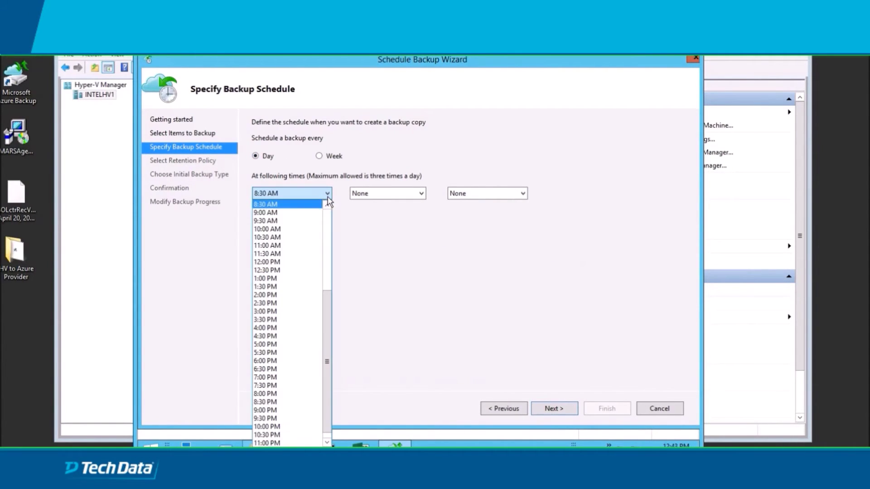
{"action": "left_click", "coordinate": [292, 245]}
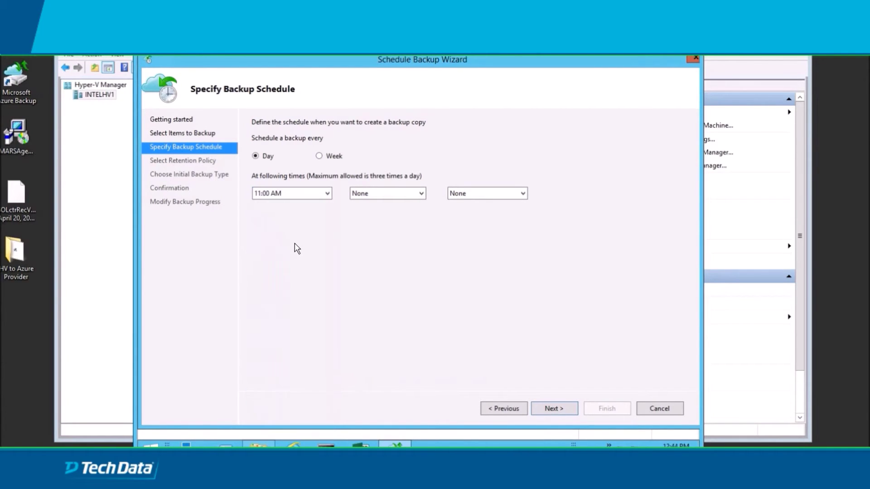
{"action": "left_click", "coordinate": [422, 194]}
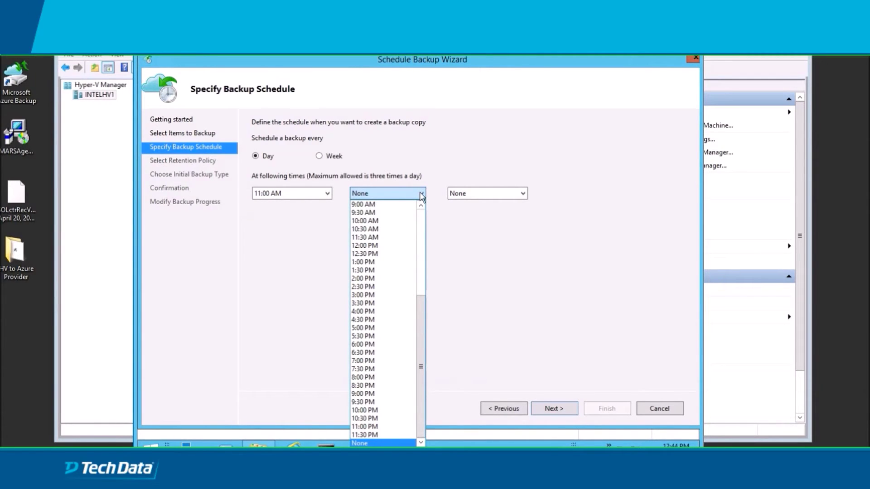
{"action": "left_click", "coordinate": [447, 245]}
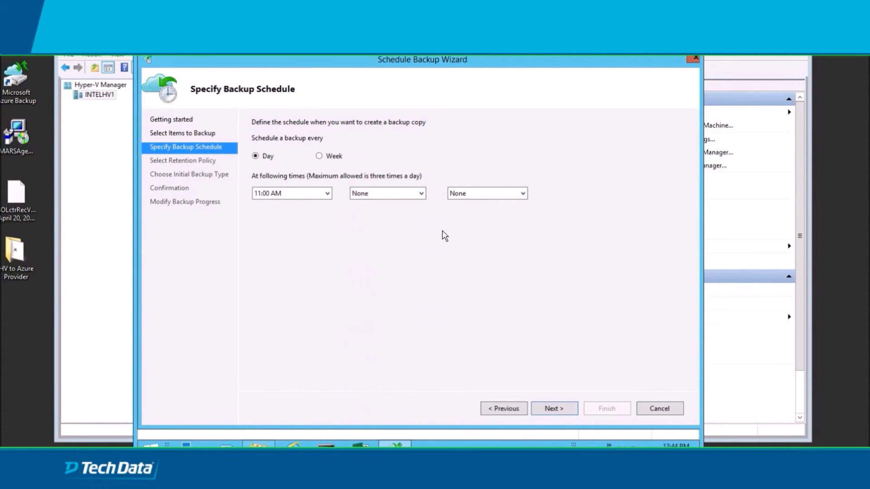
{"action": "left_click", "coordinate": [326, 194]}
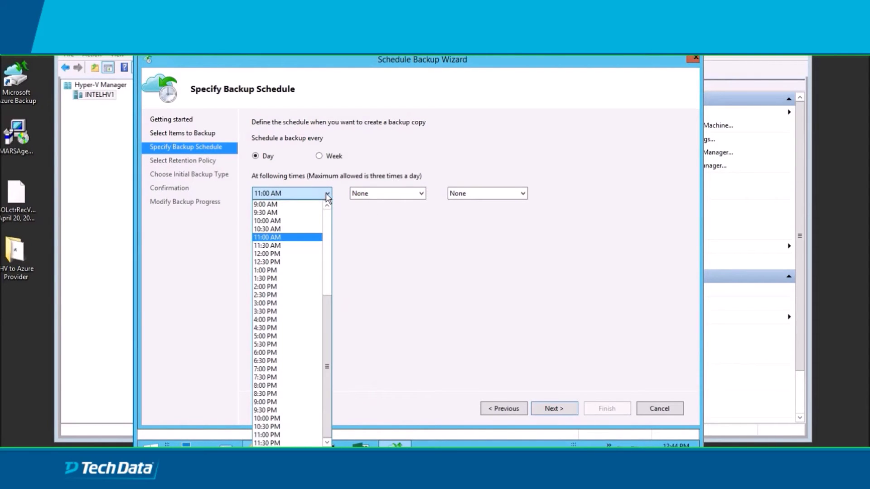
{"action": "left_click", "coordinate": [384, 237]}
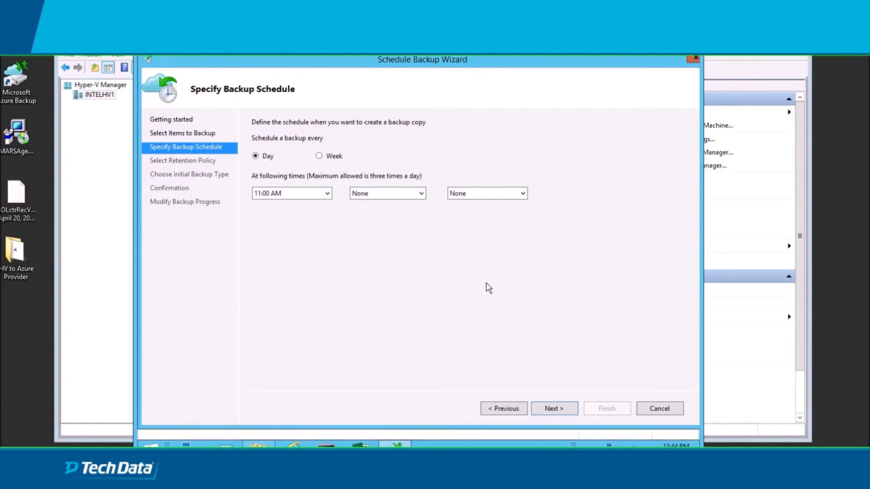
{"action": "left_click", "coordinate": [554, 409]}
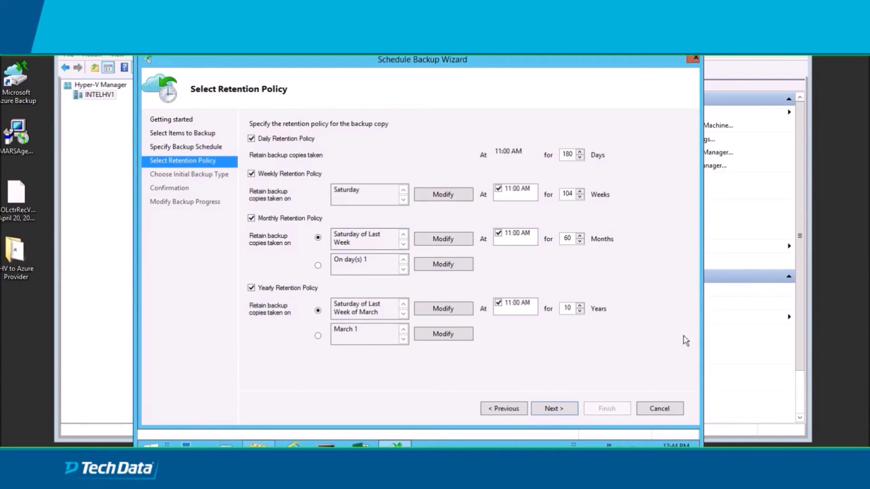
Accept the default retention policy, keep the initial backup automatically over the network, and save the backup schedule.
{"action": "left_click", "coordinate": [558, 410]}
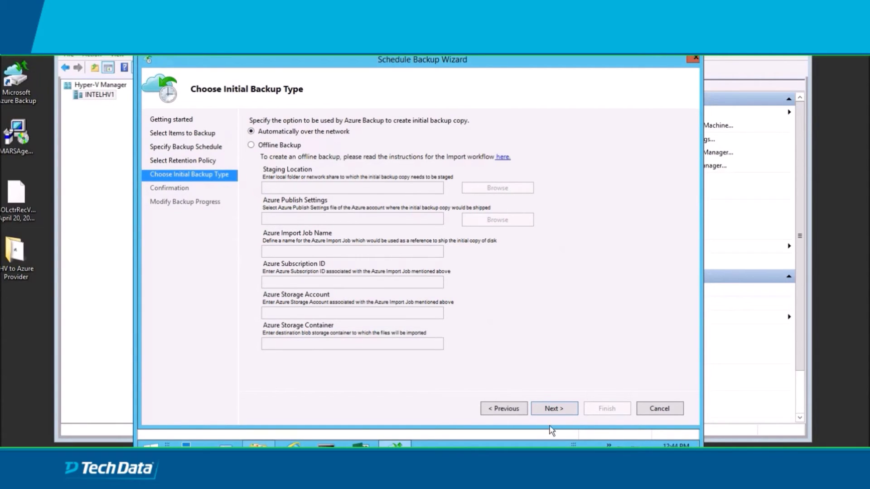
{"action": "left_click", "coordinate": [556, 410]}
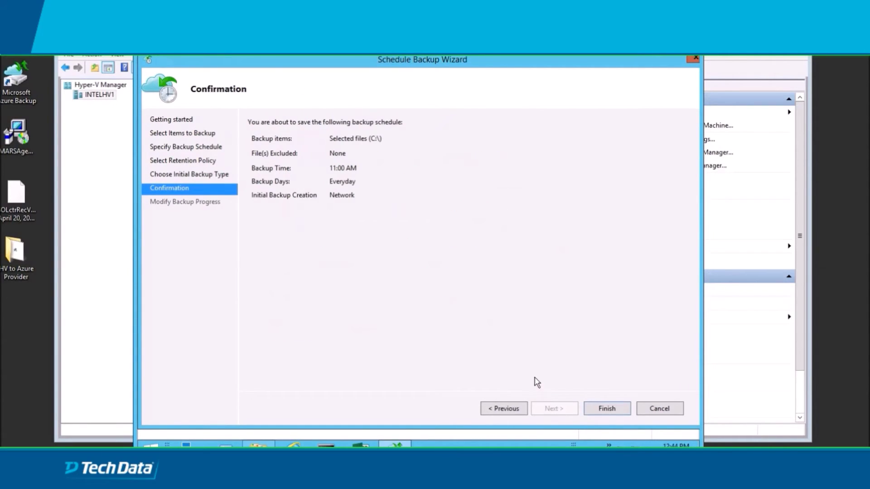
{"action": "left_click", "coordinate": [607, 409]}
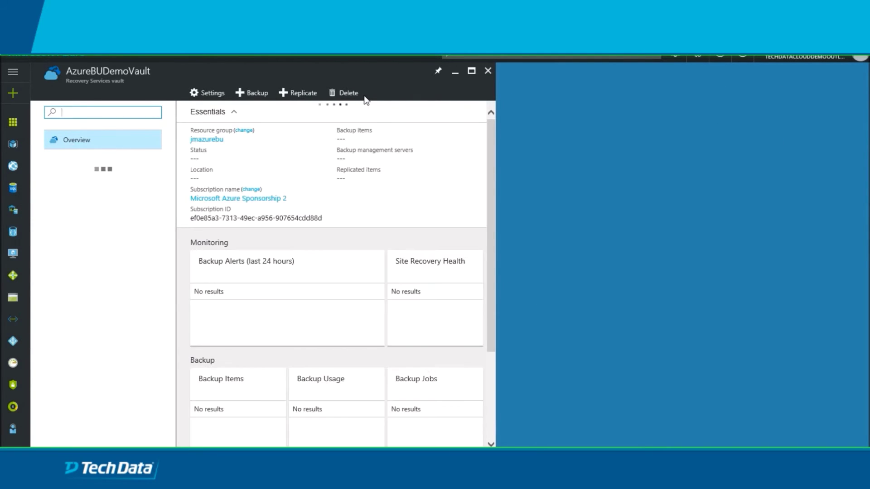
In the Azure portal, start a new backup in AzureBUDemoVault with an on-premises workload and Hyper-V Virtual Machines as the backup goal.
{"action": "left_click", "coordinate": [253, 94]}
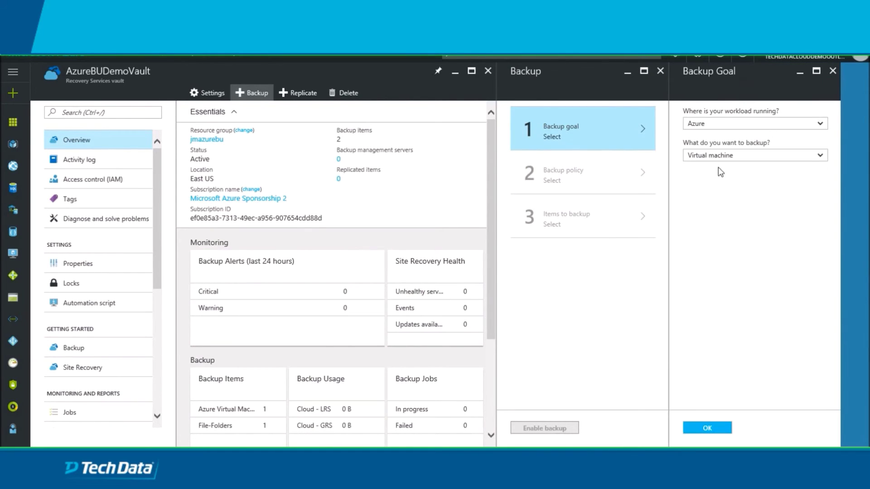
{"action": "left_click", "coordinate": [818, 123]}
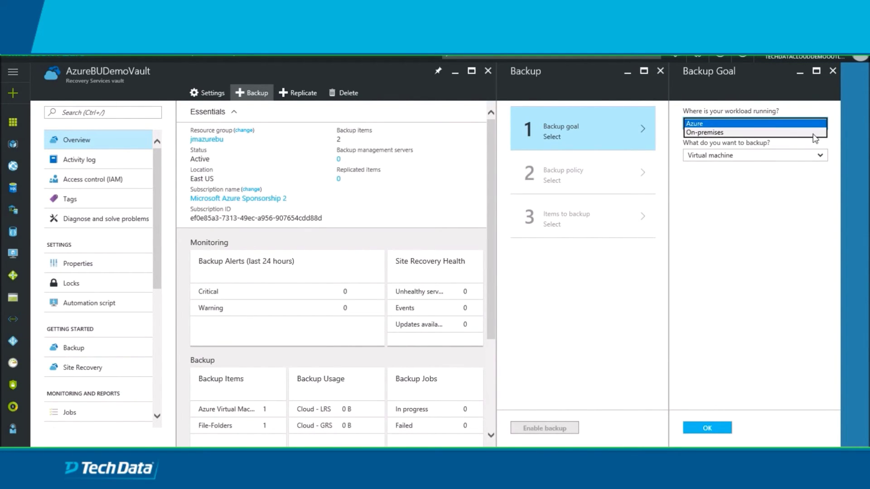
{"action": "left_click", "coordinate": [811, 132]}
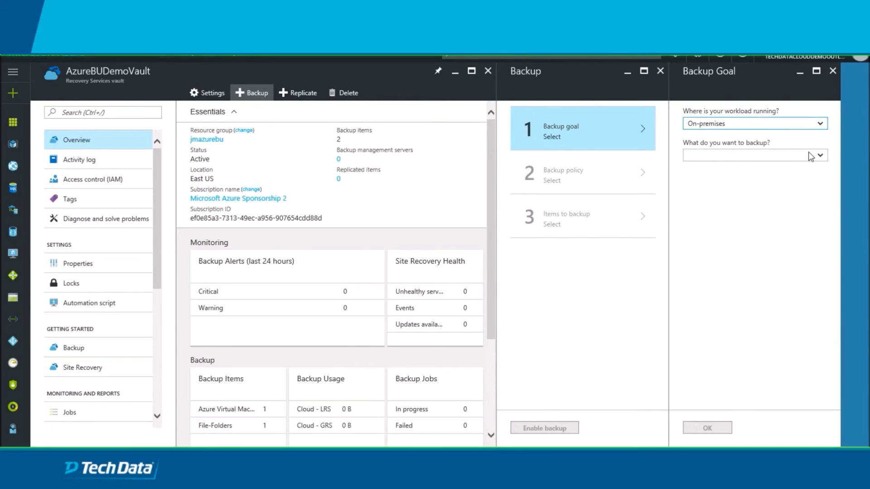
{"action": "left_click", "coordinate": [820, 155]}
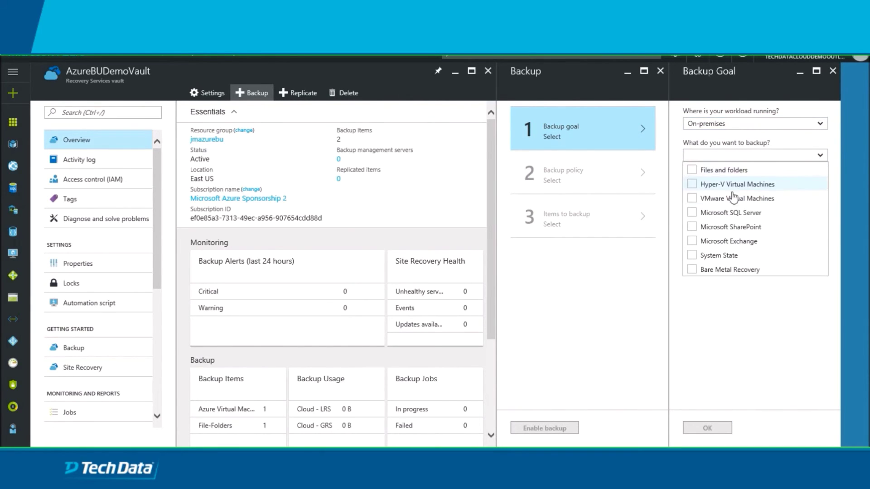
{"action": "left_click", "coordinate": [691, 184]}
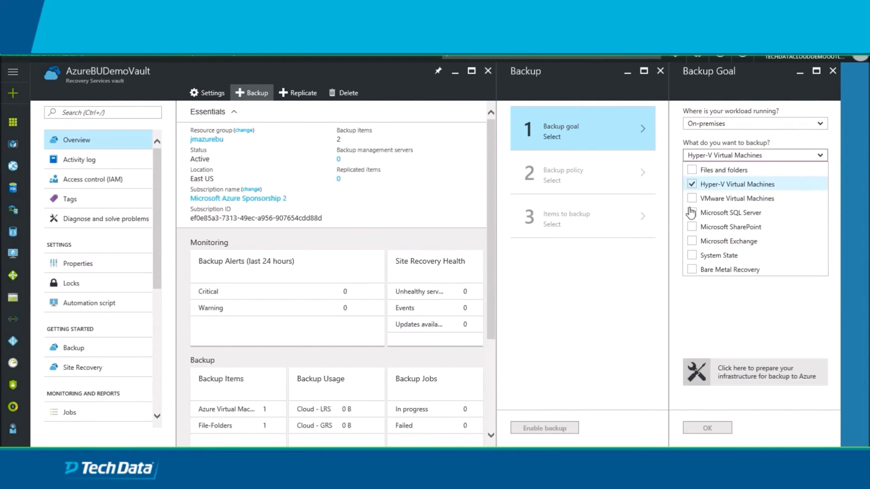
Open the infrastructure preparation instructions for the backup goal and follow the download link for Microsoft Azure Backup Server.
{"action": "left_click", "coordinate": [736, 379]}
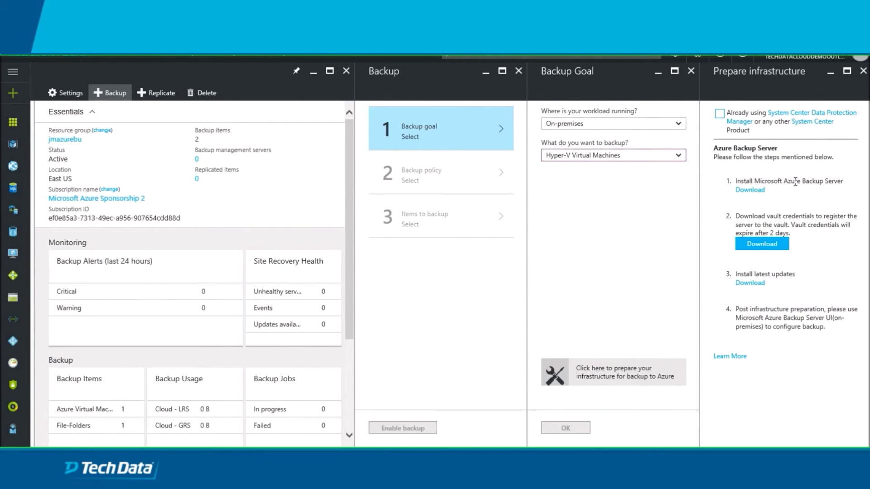
{"action": "left_click", "coordinate": [739, 189]}
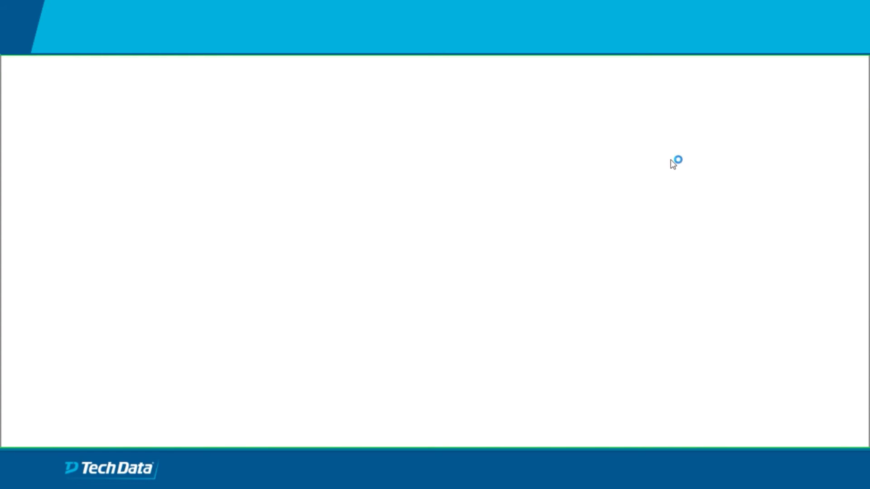
{"action": "left_click", "coordinate": [461, 263]}
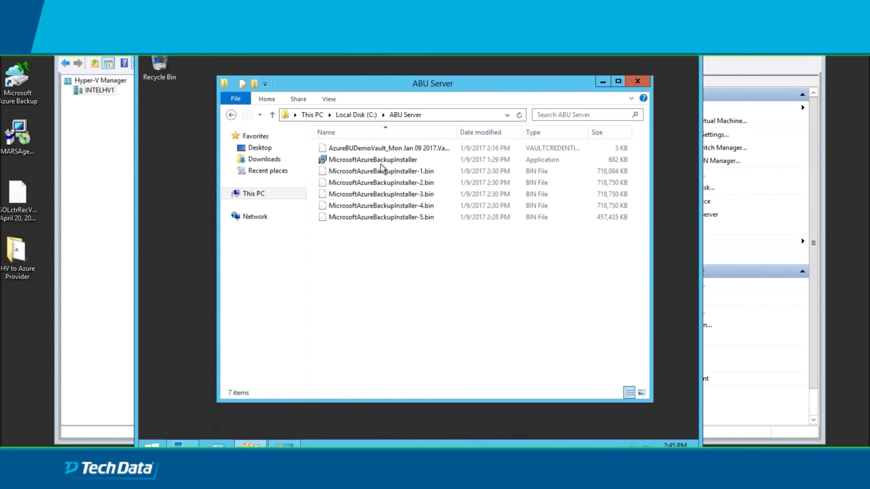
In the server virtual machine, run MicrosoftAzureBackupInstaller from the ABU Server folder, extract it to C:\Microsoft Azure Backup, and execute setup.exe.
{"action": "double_click", "coordinate": [361, 163]}
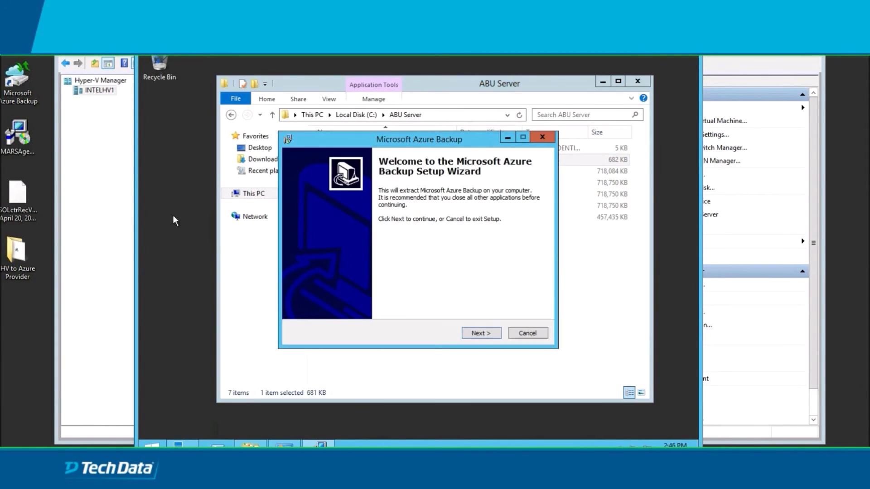
{"action": "left_click", "coordinate": [481, 332]}
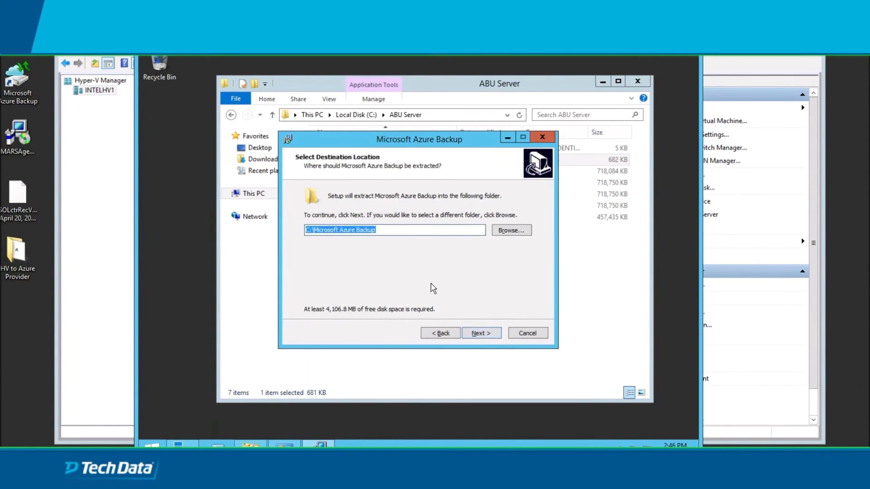
{"action": "left_click", "coordinate": [480, 335]}
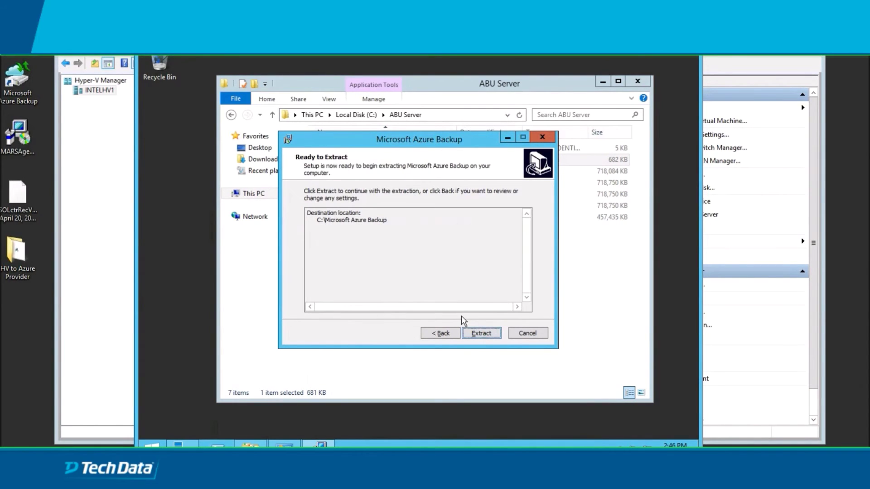
{"action": "left_click", "coordinate": [480, 334]}
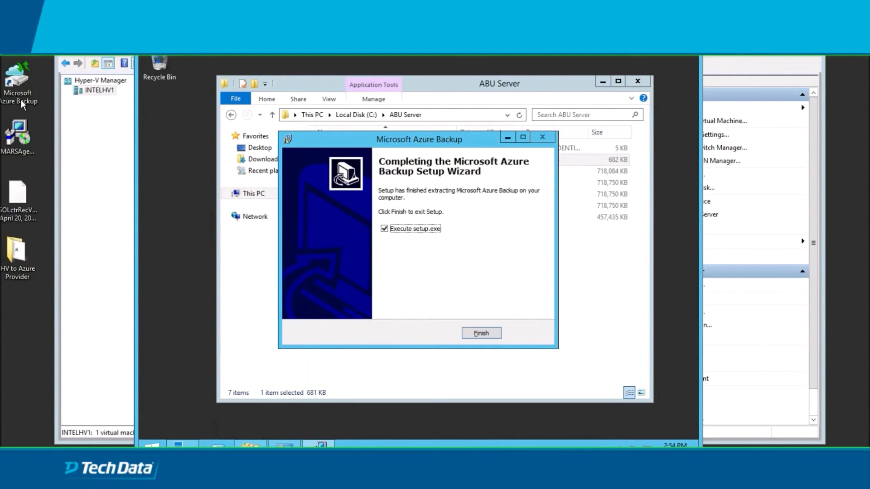
{"action": "left_click", "coordinate": [481, 334]}
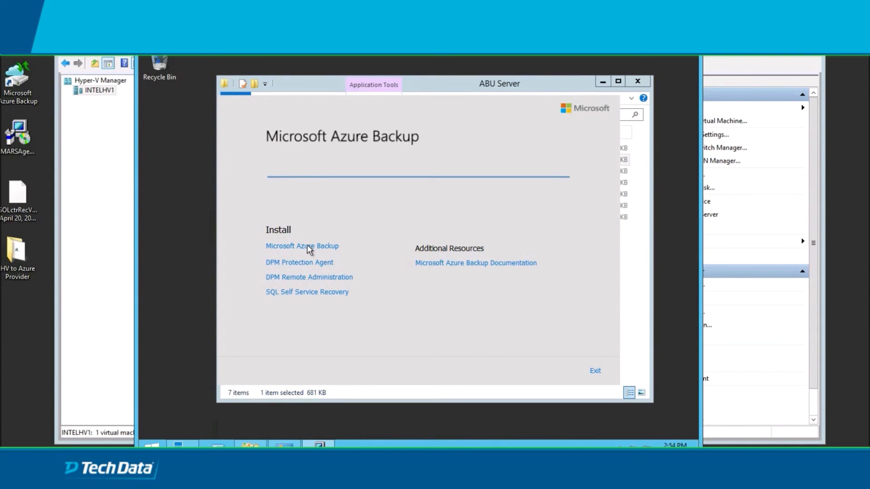
Start the Microsoft Azure Backup installation and proceed past the welcome page to the prerequisite checks.
{"action": "left_click", "coordinate": [307, 246]}
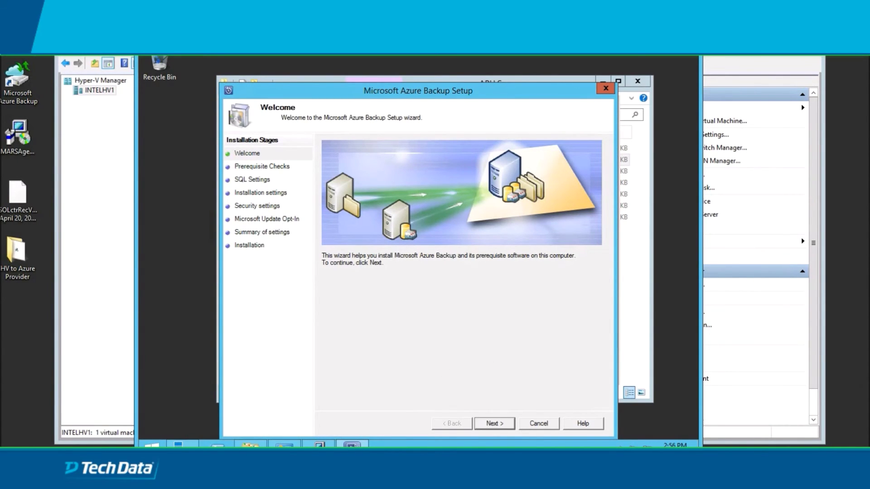
{"action": "left_click_drag", "start_coordinate": [401, 92], "coordinate": [403, 80]}
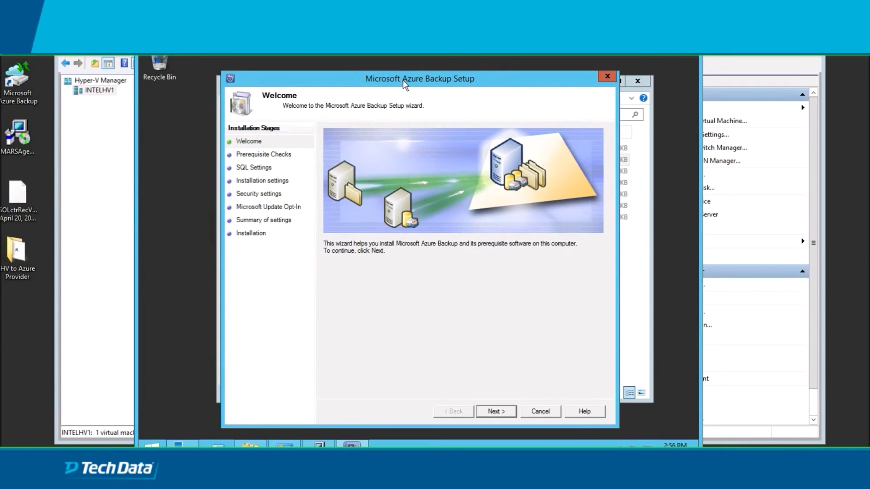
{"action": "left_click", "coordinate": [495, 411]}
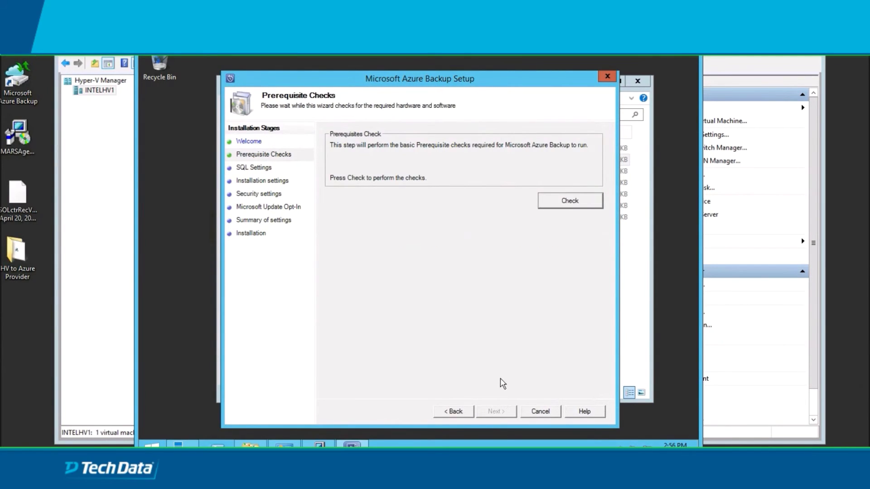
Run the prerequisite checks, then check and install the components for a new SQL Server instance with this setup.
{"action": "left_click", "coordinate": [553, 203]}
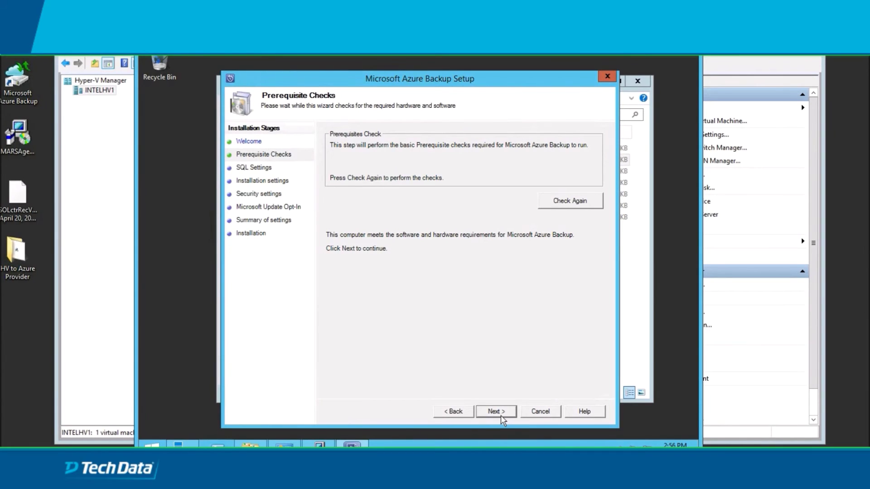
{"action": "left_click", "coordinate": [498, 413]}
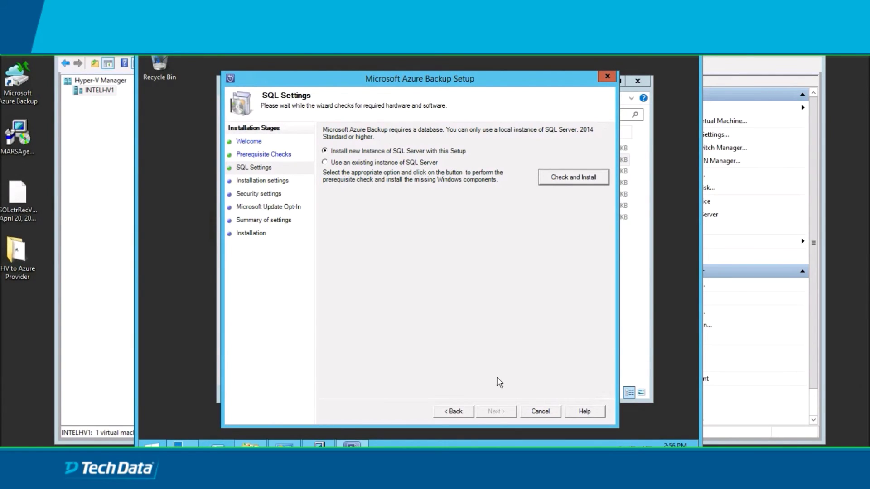
{"action": "left_click", "coordinate": [576, 176]}
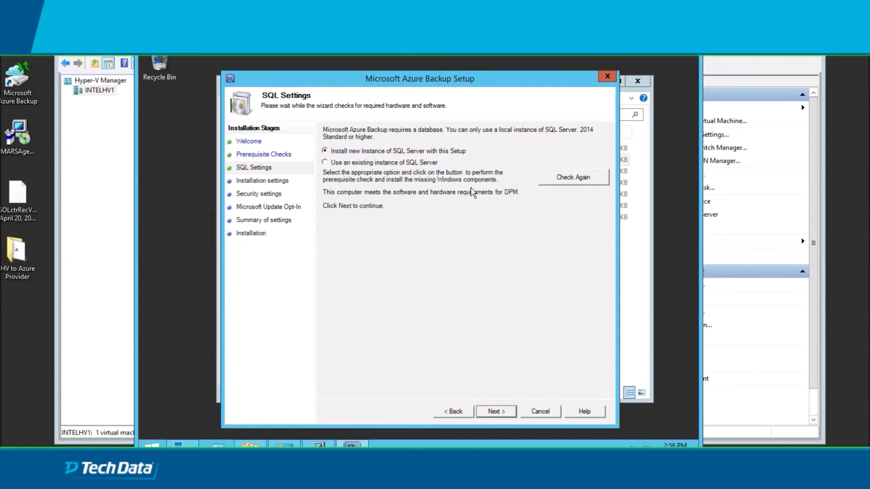
{"action": "left_click", "coordinate": [496, 411]}
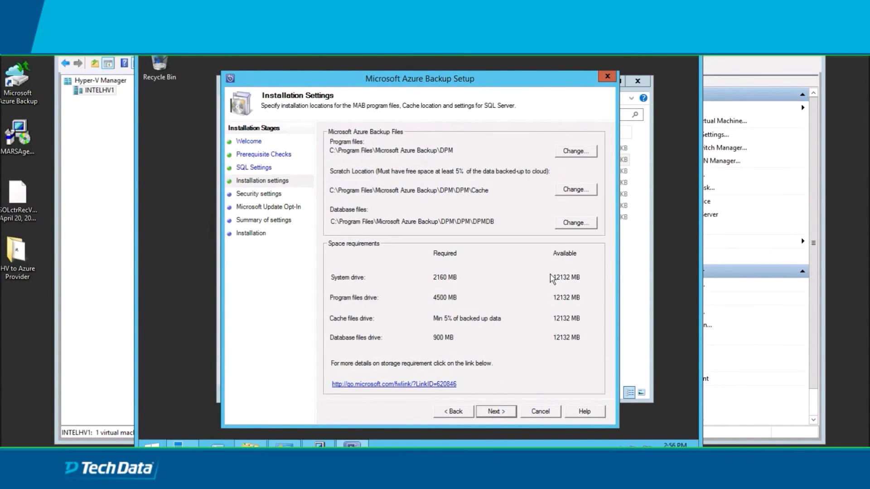
Accept the default installation locations and set the password for the restricted local user accounts.
{"action": "left_click", "coordinate": [497, 412]}
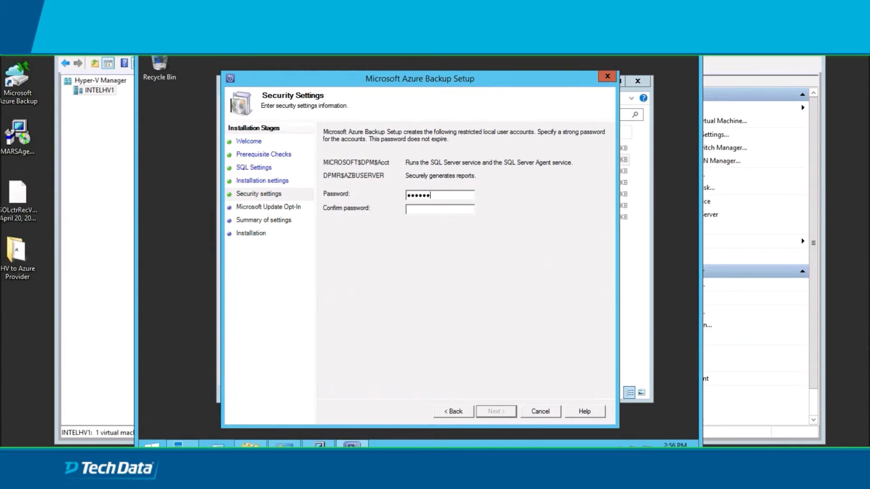
{"action": "type", "text": "•"}
{"action": "left_click", "coordinate": [492, 413]}
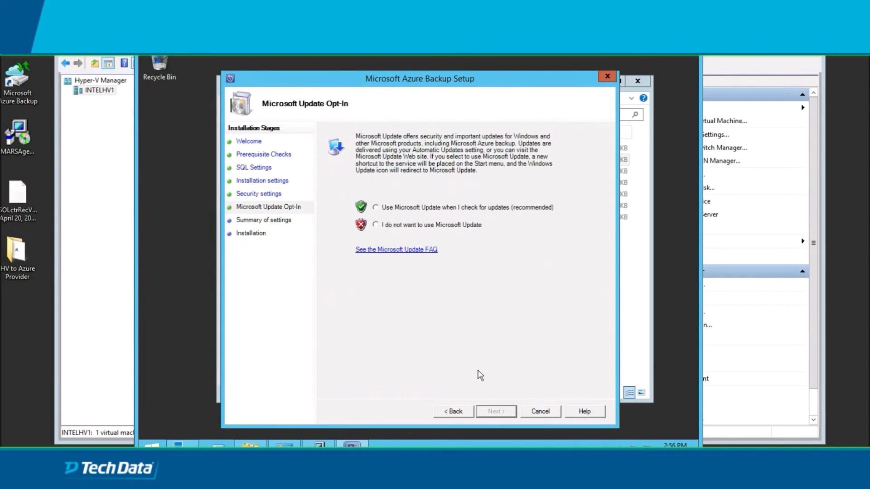
Opt in to using Microsoft Update when checking for updates and start the installation from the summary of settings.
{"action": "left_click", "coordinate": [437, 208]}
{"action": "key", "text": "Return"}
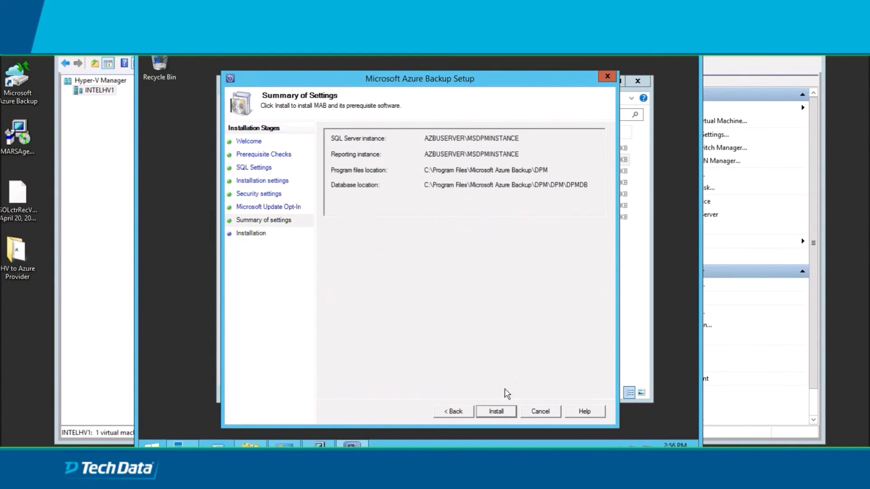
{"action": "left_click", "coordinate": [495, 412]}
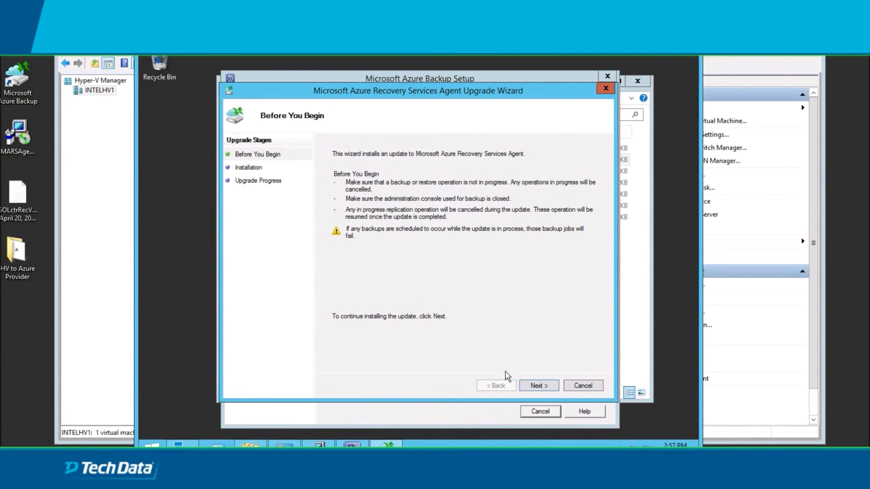
Upgrade the Microsoft Azure Recovery Services Agent and finish its upgrade wizard.
{"action": "left_click", "coordinate": [537, 387]}
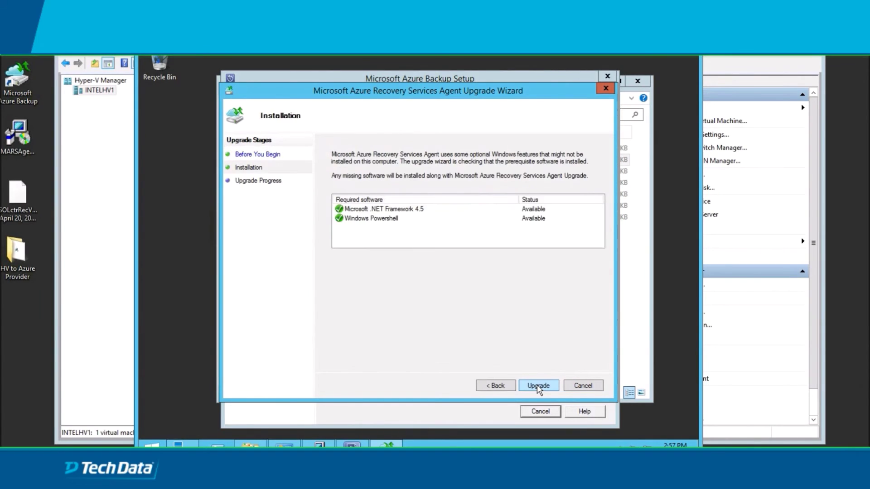
{"action": "left_click", "coordinate": [538, 387]}
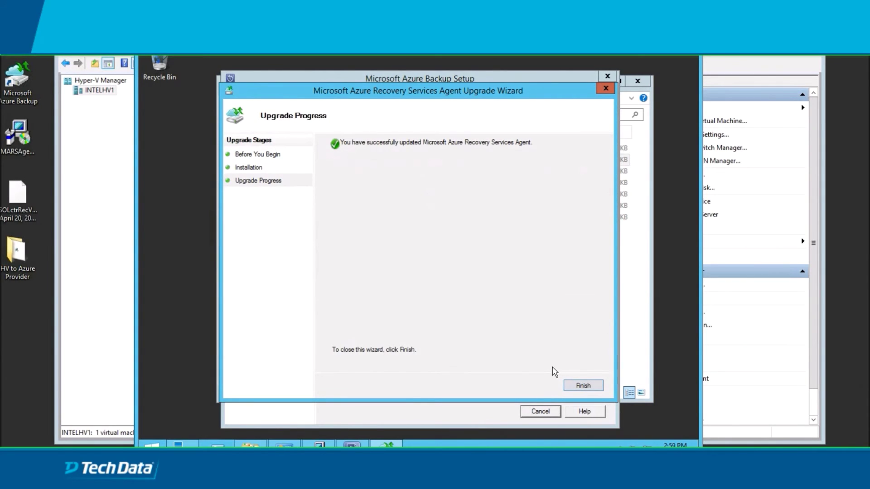
{"action": "left_click", "coordinate": [580, 385]}
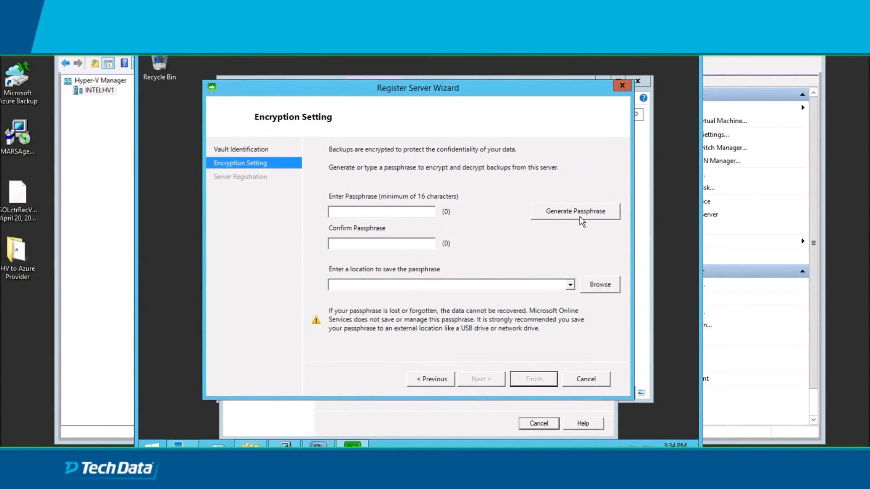
Generate an encryption passphrase for the server registration, save it to the Desktop, and continue to server registration.
{"action": "left_click", "coordinate": [579, 216]}
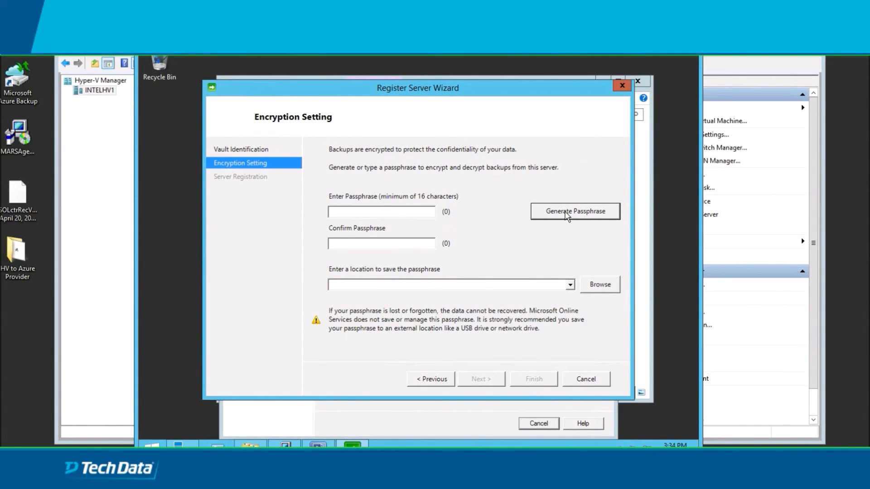
{"action": "left_click", "coordinate": [566, 216]}
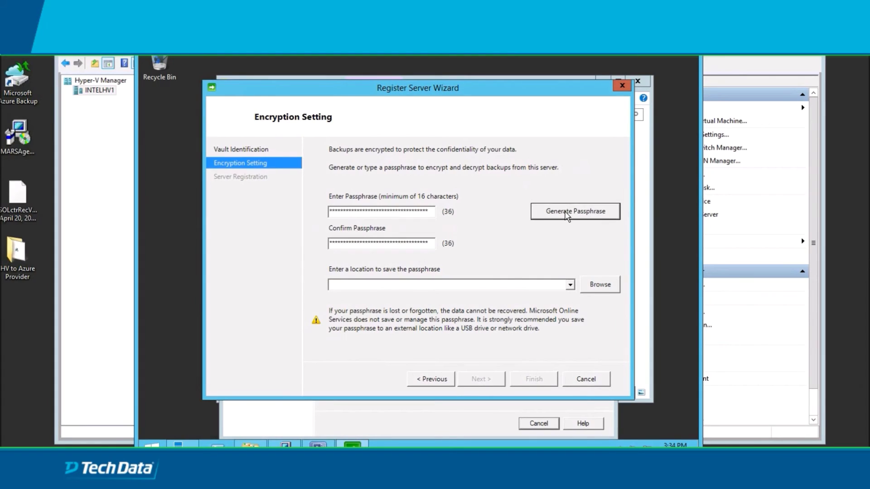
{"action": "left_click", "coordinate": [599, 285]}
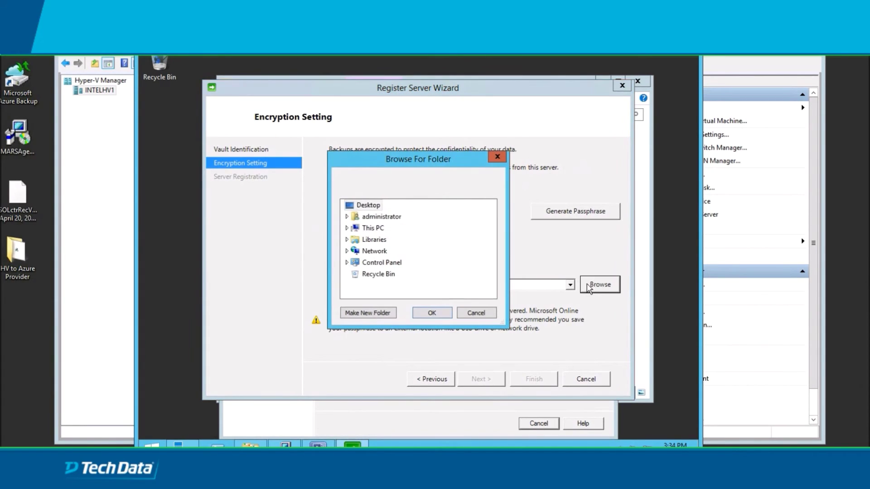
{"action": "left_click", "coordinate": [432, 316]}
{"action": "left_click", "coordinate": [481, 381]}
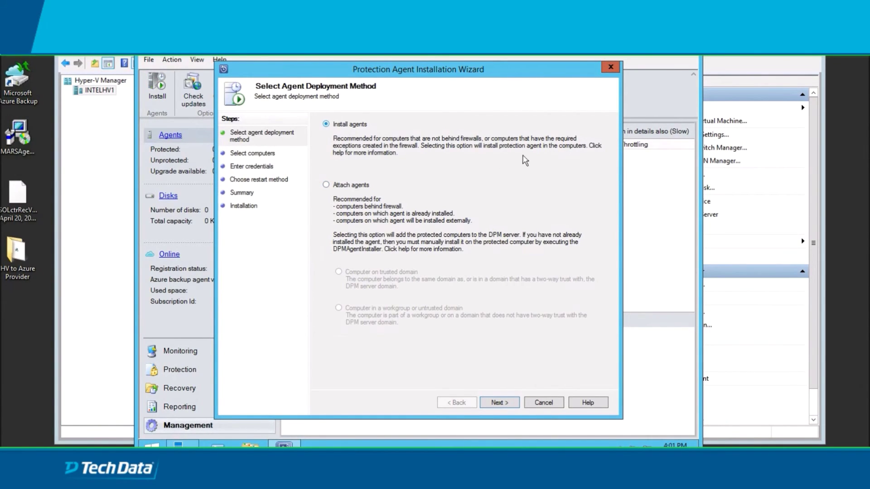
Choose Install agents as the deployment method and select the SETNGFILESERVER computer for the protection agent.
{"action": "left_click", "coordinate": [498, 402]}
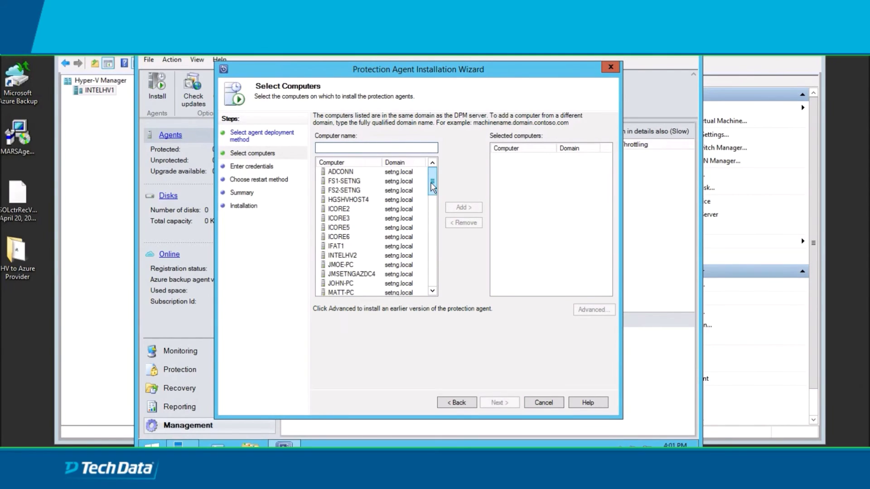
{"action": "left_click_drag", "start_coordinate": [432, 186], "coordinate": [431, 194]}
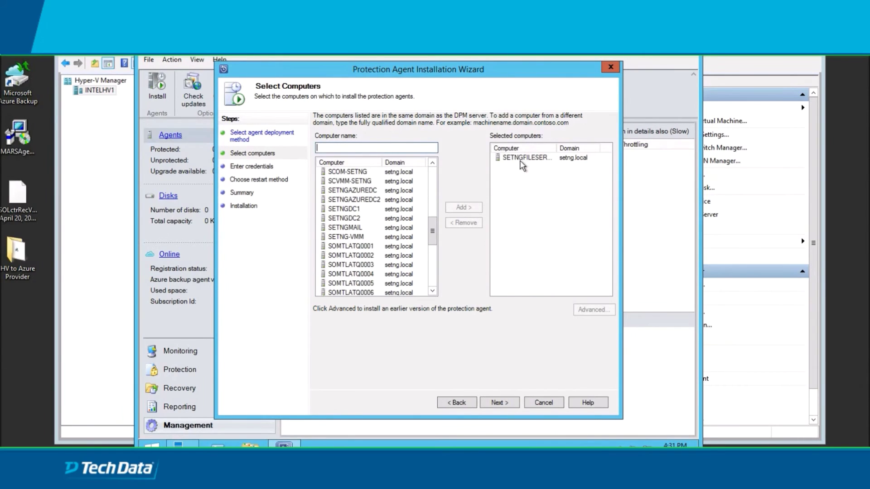
{"action": "left_click", "coordinate": [500, 403]}
{"action": "left_click", "coordinate": [497, 403]}
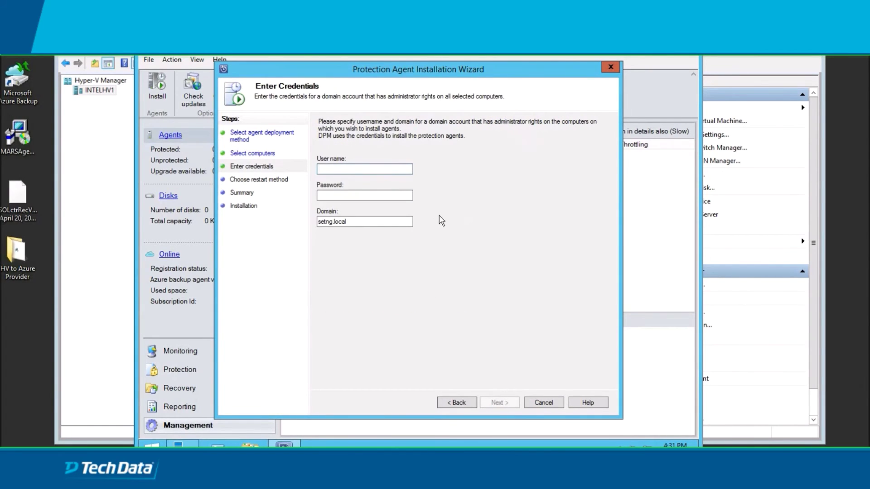
Enter the user name administrator and the account password as the setng.local domain credentials for installing the agent.
{"action": "type", "text": "administrator"}
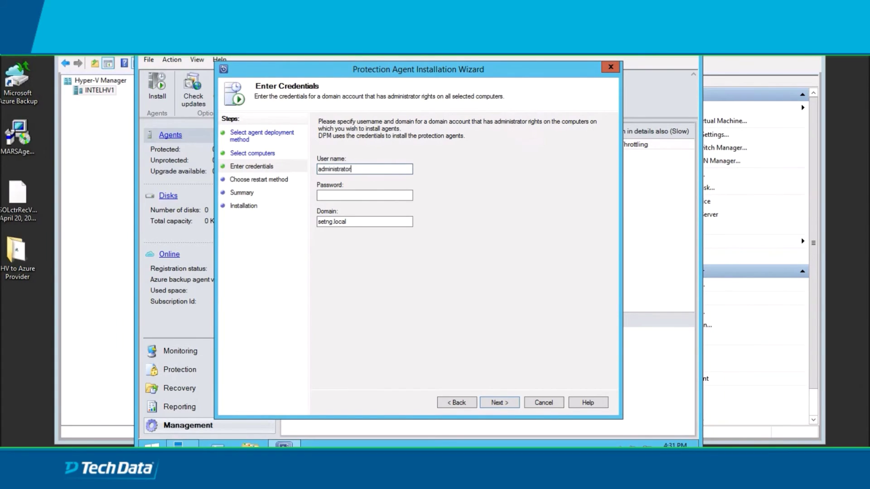
{"action": "left_click", "coordinate": [364, 195]}
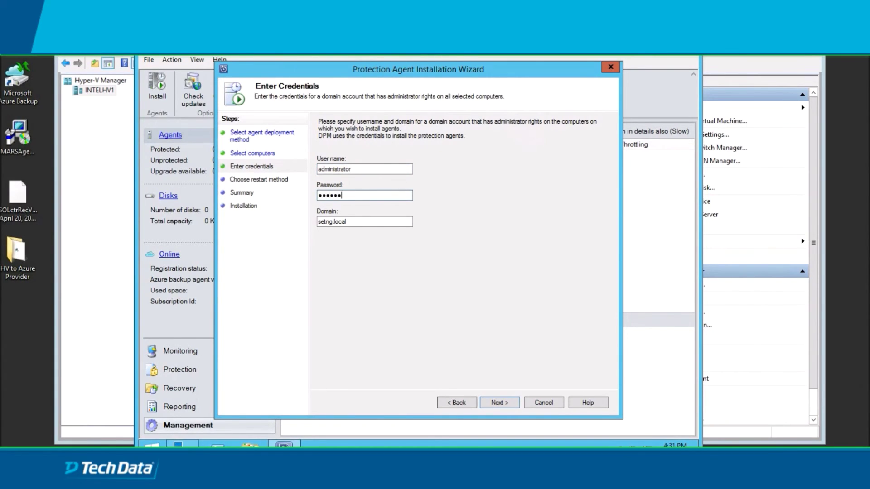
{"action": "left_click", "coordinate": [498, 402]}
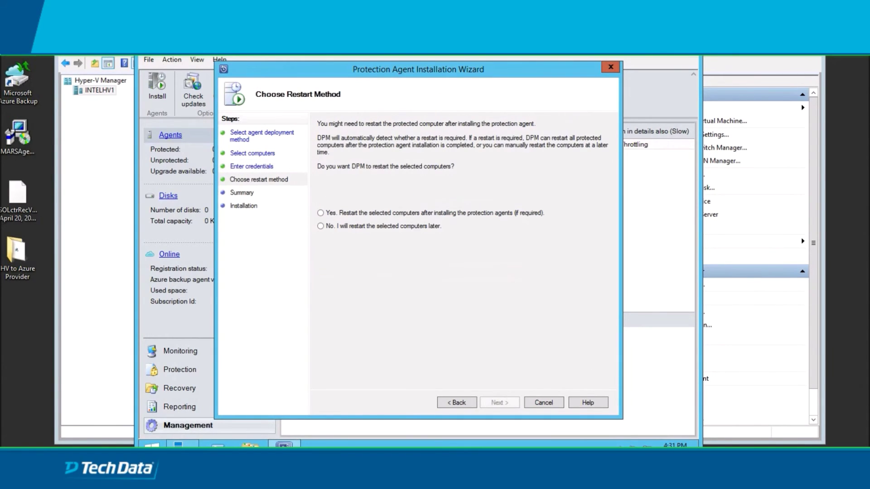
Allow the selected computers to restart if required, install the protection agent, and close the installation wizard.
{"action": "left_click", "coordinate": [321, 214]}
{"action": "left_click", "coordinate": [500, 402]}
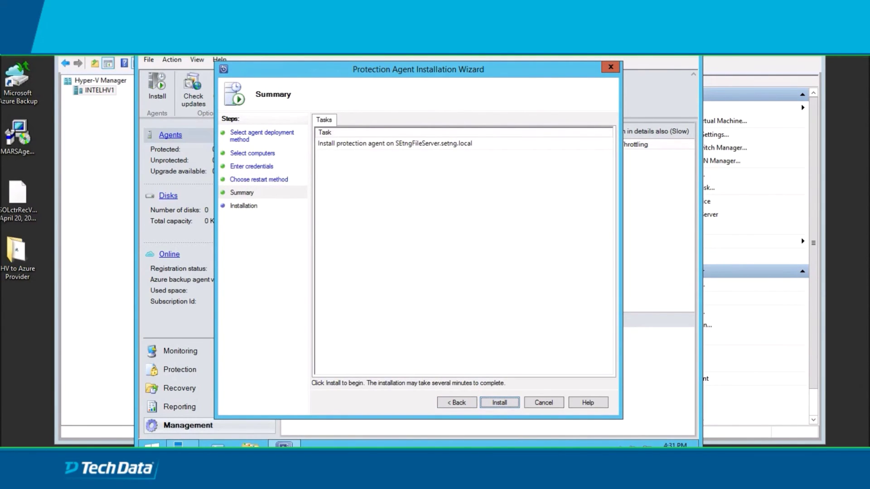
{"action": "left_click", "coordinate": [500, 402]}
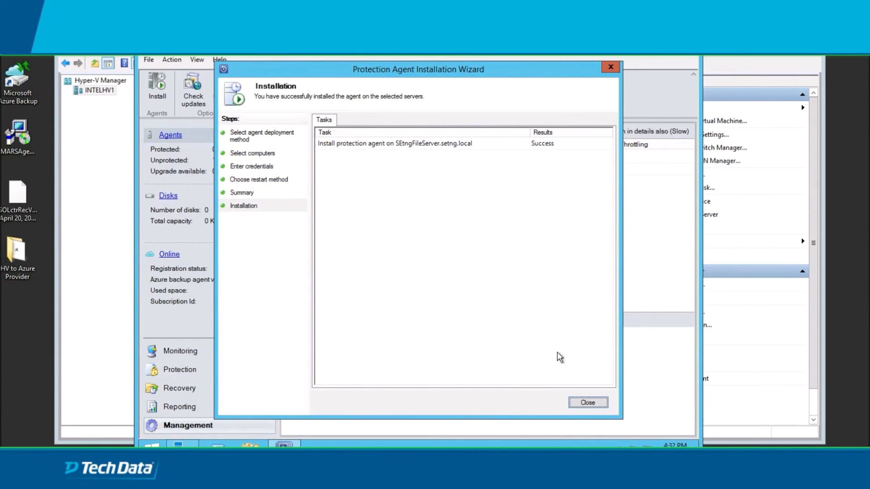
{"action": "left_click", "coordinate": [587, 403]}
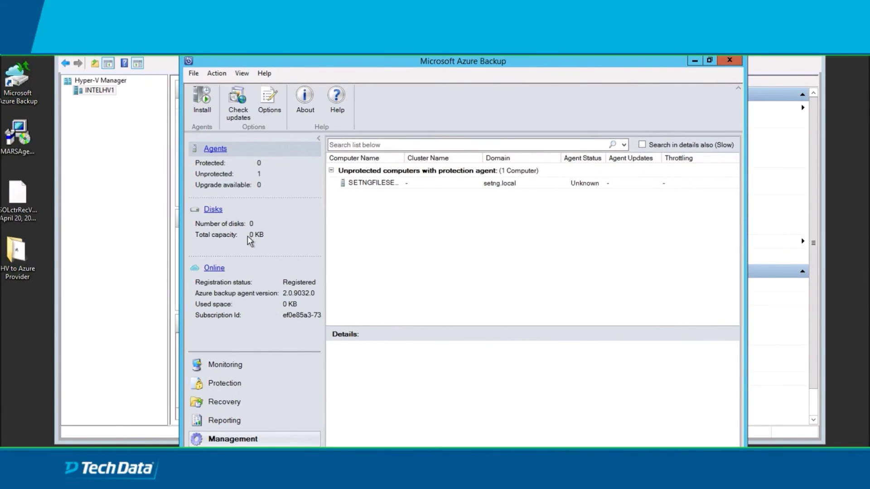
Add the 400 GB Disk 1 to the storage pool.
{"action": "left_click", "coordinate": [213, 209]}
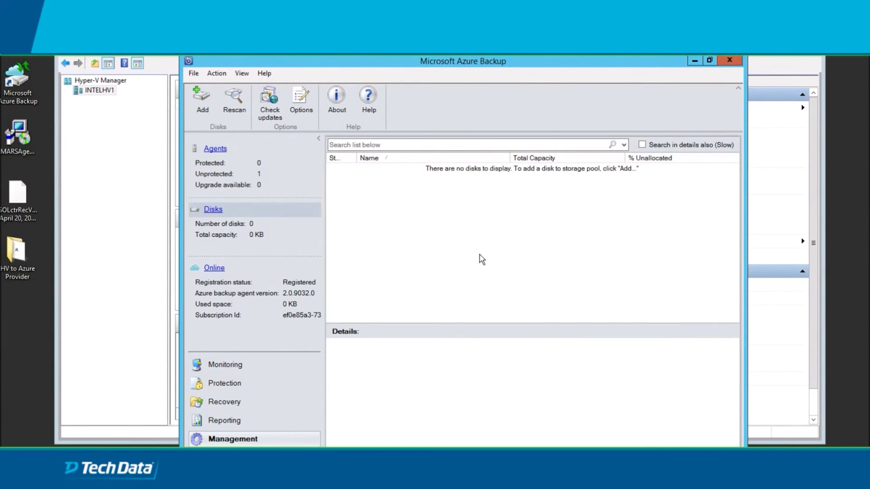
{"action": "left_click", "coordinate": [205, 105]}
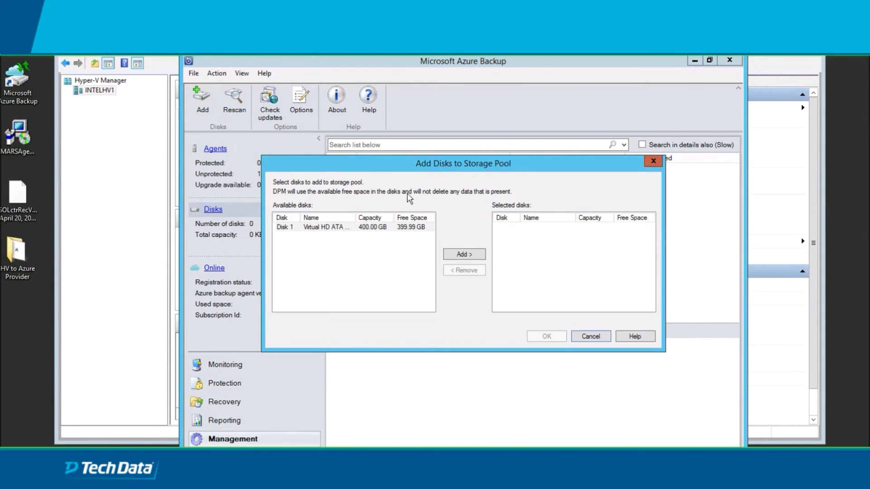
{"action": "left_click", "coordinate": [451, 255]}
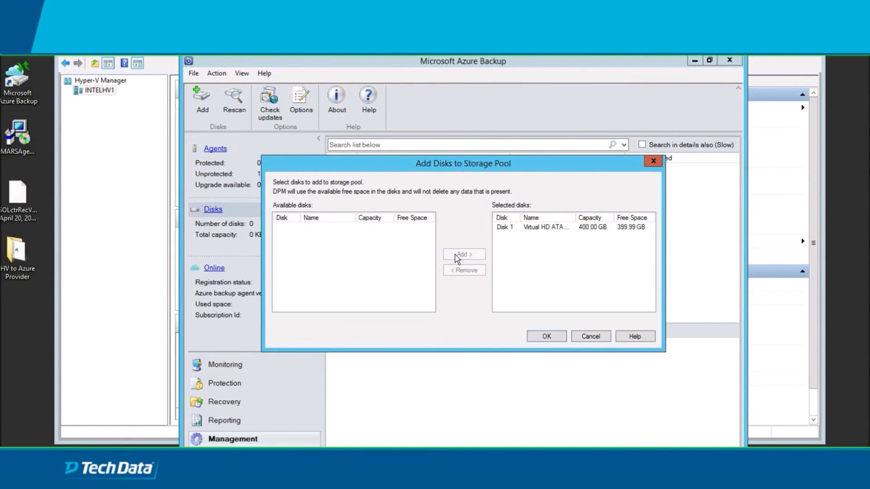
{"action": "left_click", "coordinate": [545, 337]}
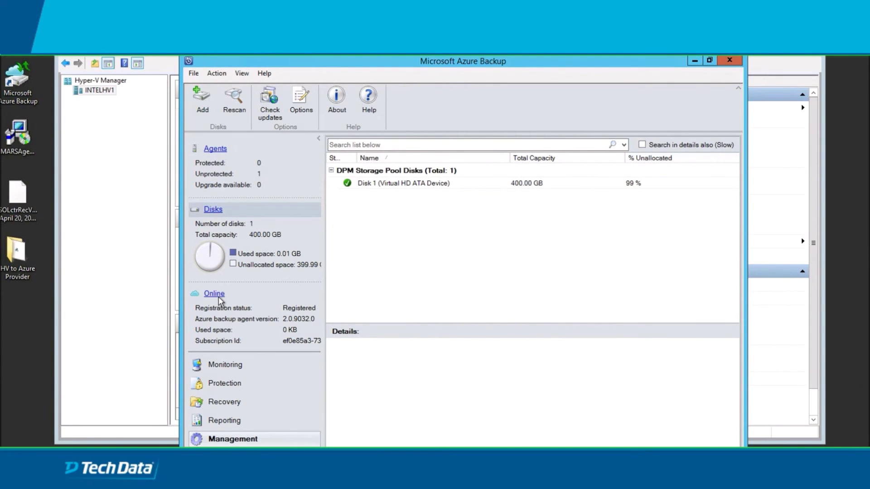
Start a new protection group of the Servers type and proceed to selecting its group members.
{"action": "left_click", "coordinate": [221, 384]}
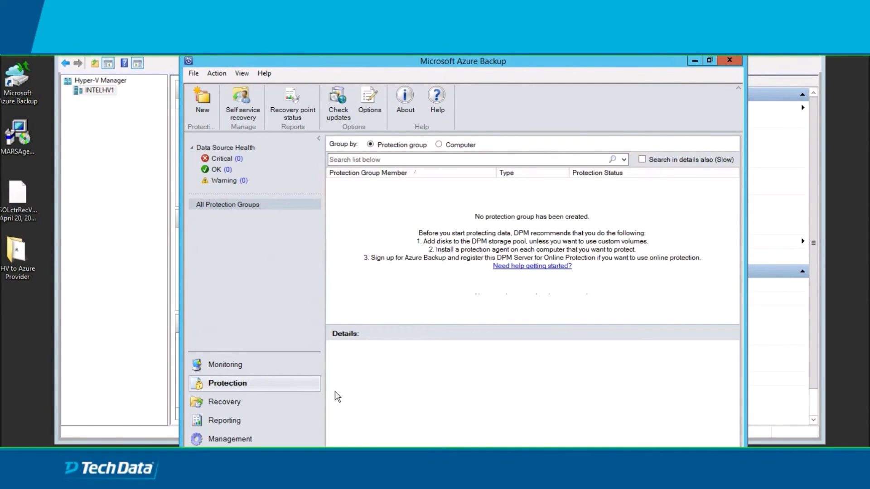
{"action": "left_click", "coordinate": [203, 104]}
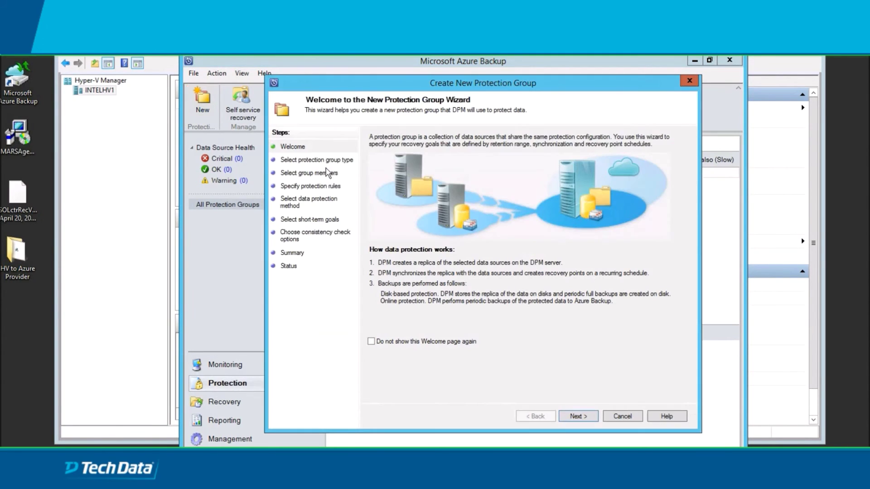
{"action": "left_click", "coordinate": [572, 415]}
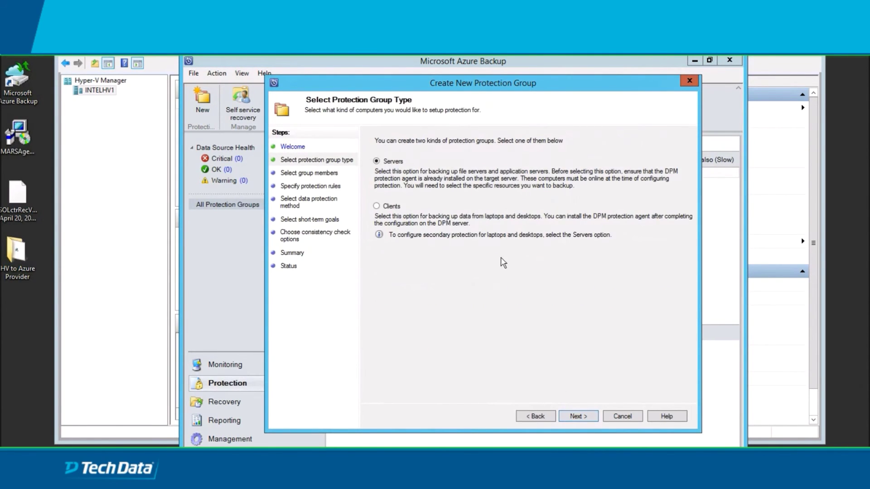
{"action": "left_click", "coordinate": [576, 412]}
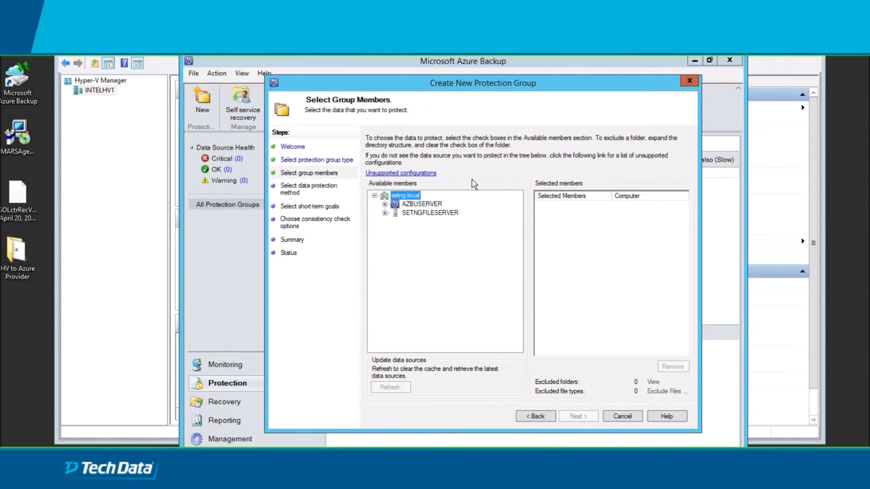
Select All Shares and System Protection of SETNGFILESERVER as the protection group members and proceed to the data protection method.
{"action": "left_click", "coordinate": [384, 213]}
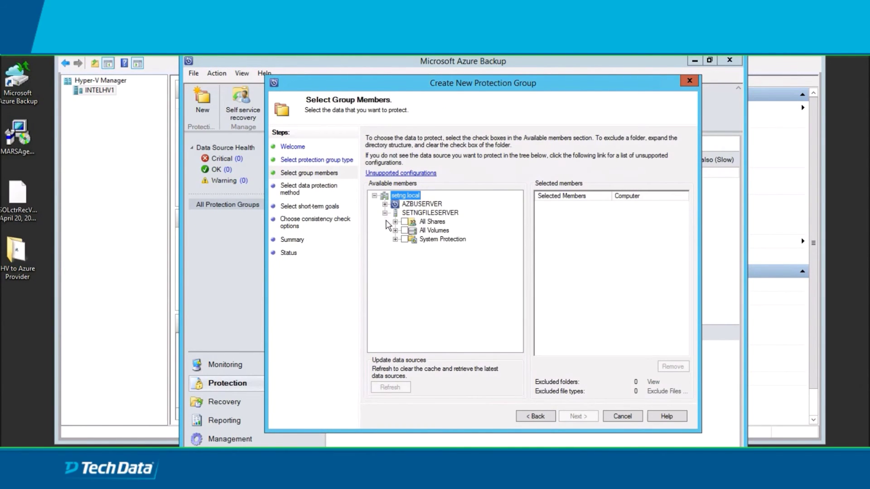
{"action": "left_click", "coordinate": [395, 222]}
{"action": "left_click", "coordinate": [395, 248]}
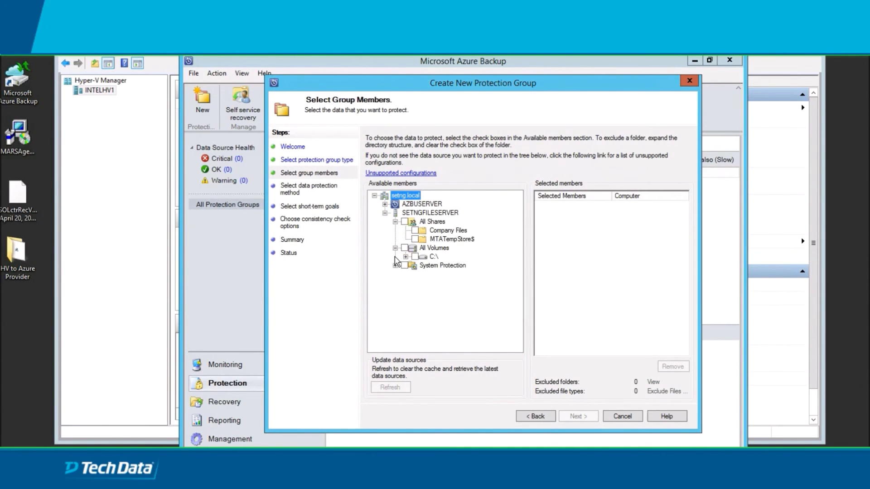
{"action": "left_click", "coordinate": [395, 266]}
{"action": "left_click", "coordinate": [404, 221]}
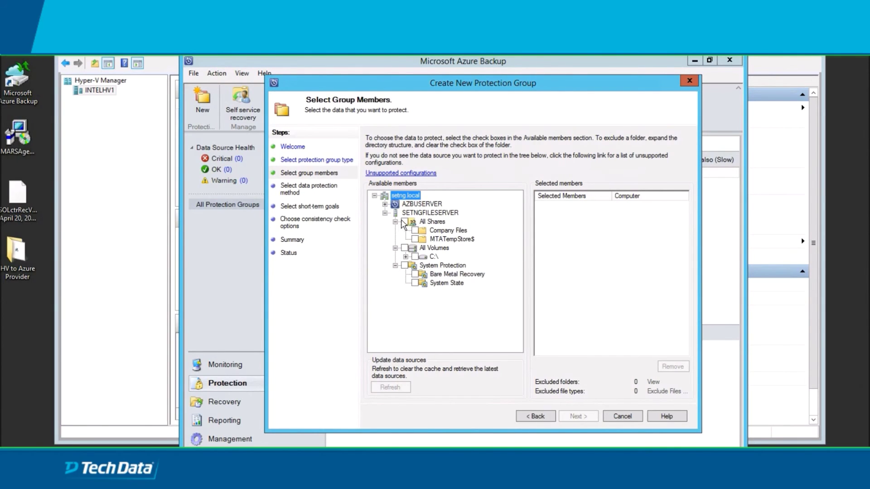
{"action": "left_click", "coordinate": [395, 248]}
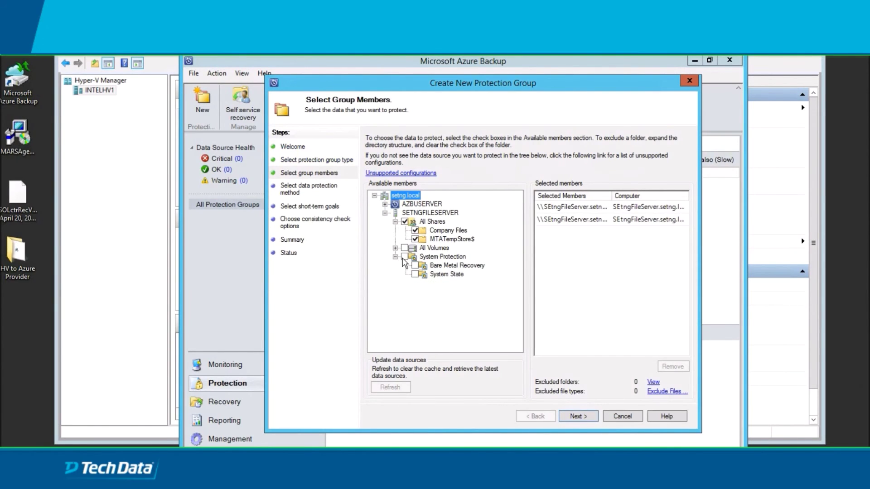
{"action": "left_click", "coordinate": [404, 257]}
{"action": "left_click", "coordinate": [395, 248]}
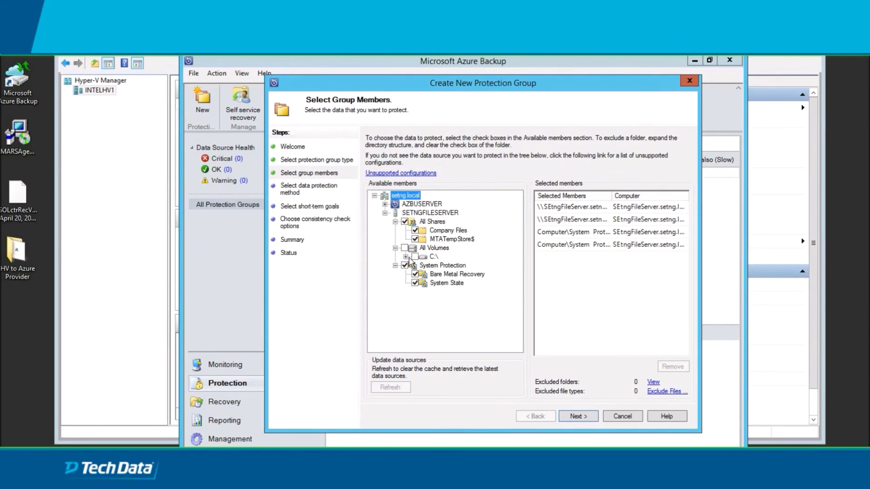
{"action": "left_click", "coordinate": [577, 417]}
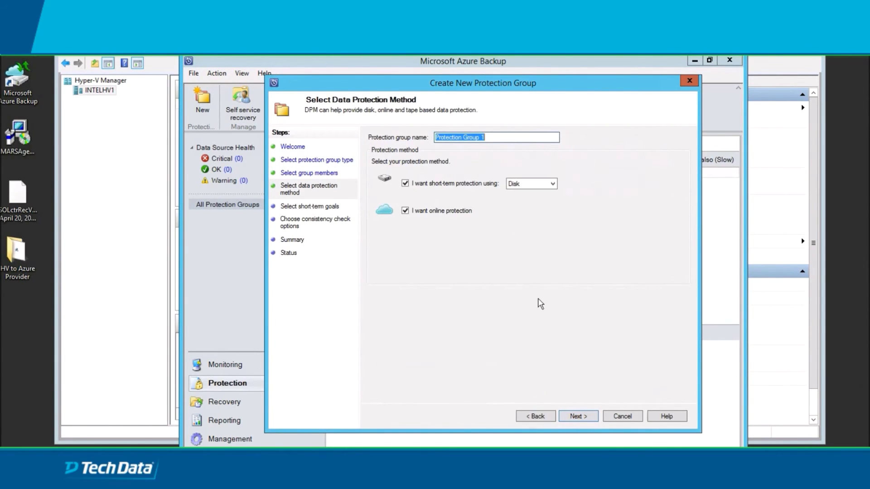
Name the group SEtng Protection Group 1, keep short-term disk protection and online protection enabled, and proceed.
{"action": "key", "text": "Left"}
{"action": "type", "text": "SEtng"}
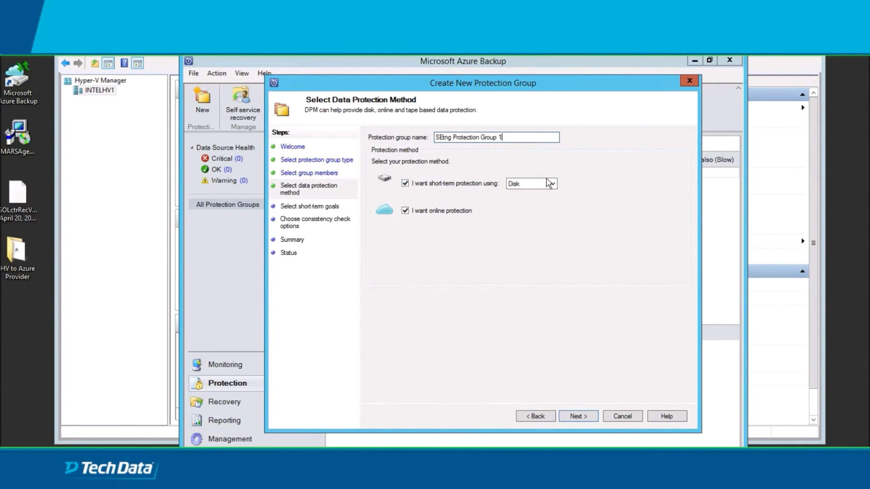
{"action": "left_click", "coordinate": [403, 183]}
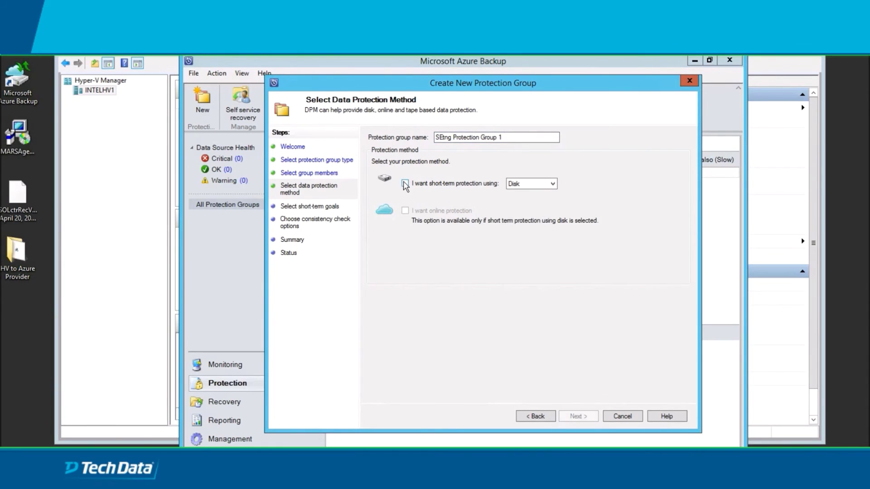
{"action": "left_click", "coordinate": [404, 184]}
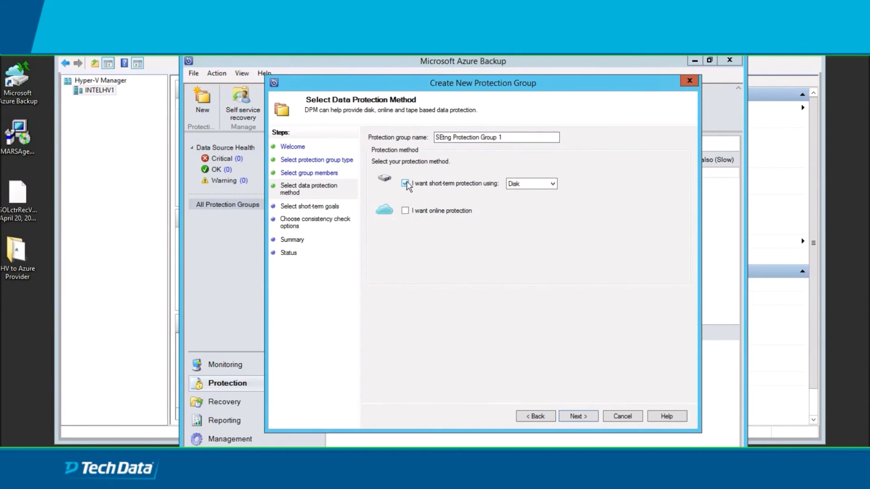
{"action": "left_click", "coordinate": [405, 211]}
{"action": "left_click", "coordinate": [553, 187]}
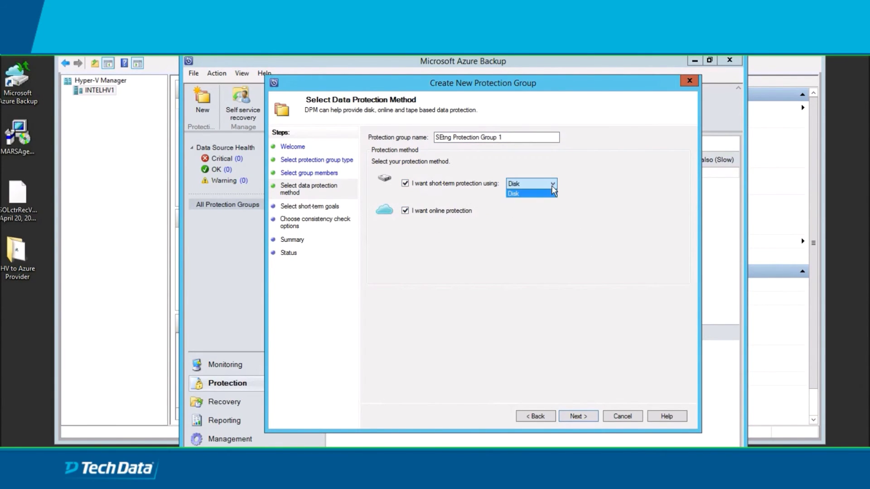
{"action": "left_click", "coordinate": [587, 221]}
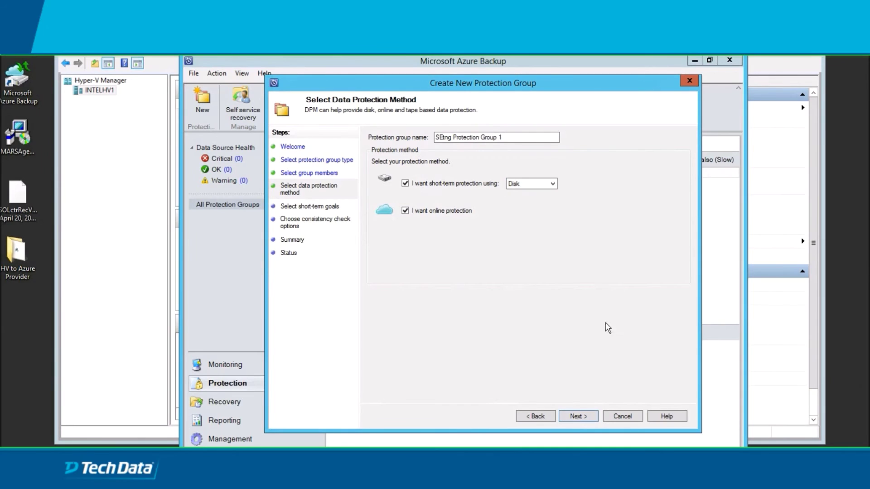
{"action": "left_click", "coordinate": [577, 415]}
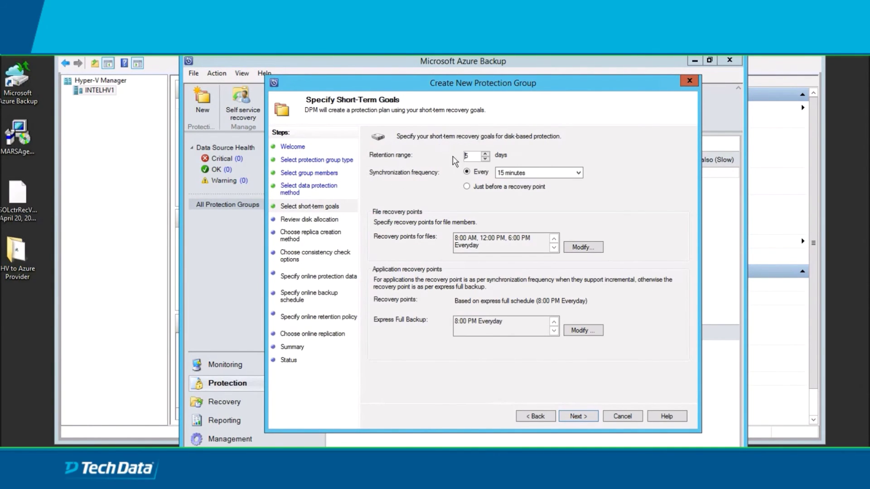
Accept the short-term goals with a 5-day retention range and synchronization every 15 minutes.
{"action": "left_click", "coordinate": [579, 173]}
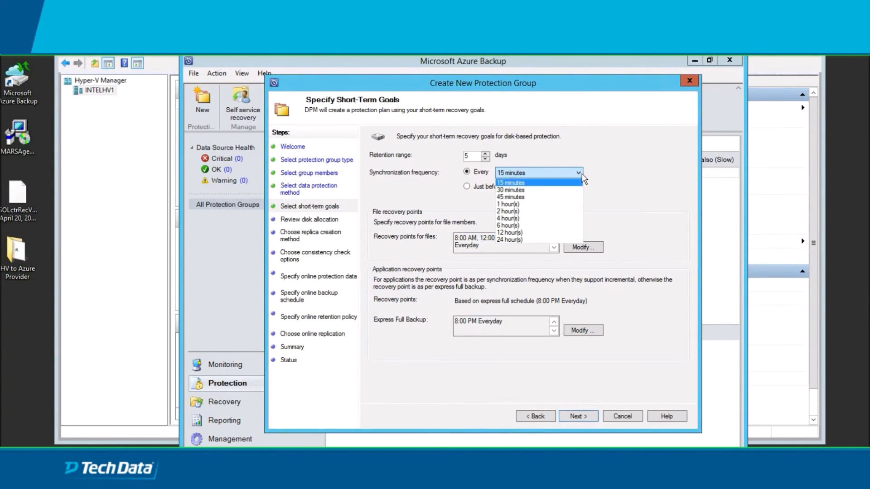
{"action": "left_click", "coordinate": [610, 196]}
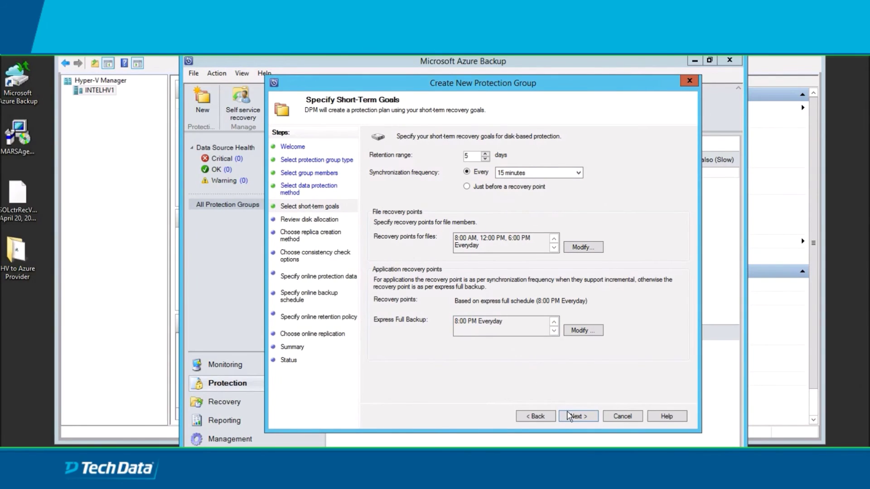
{"action": "left_click", "coordinate": [577, 416]}
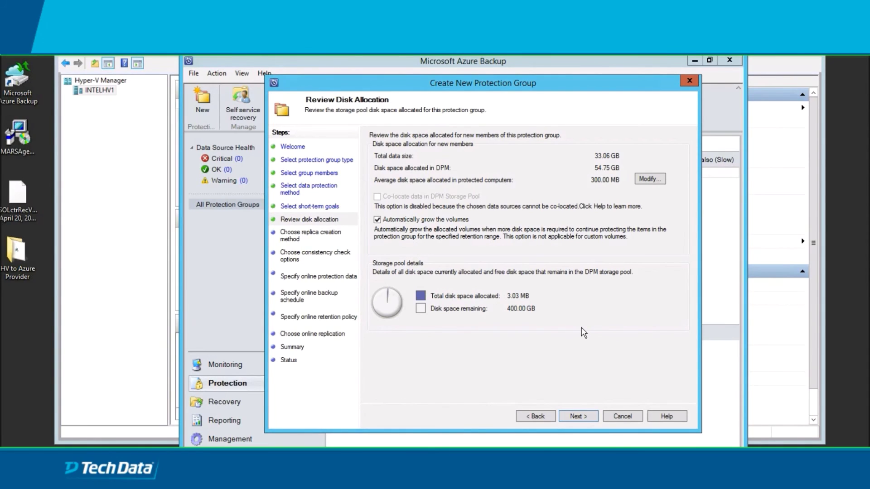
Accept the disk allocation, immediate replica creation over the network, and a consistency check whenever a replica becomes inconsistent.
{"action": "left_click", "coordinate": [574, 418]}
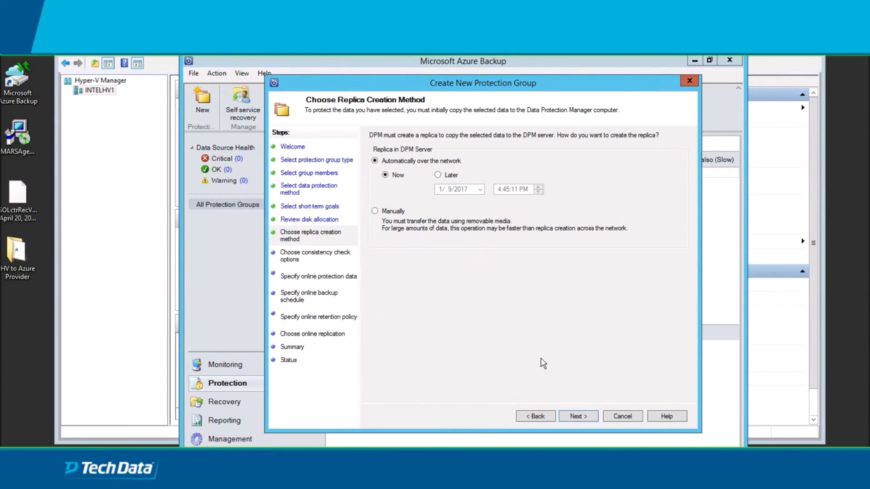
{"action": "left_click", "coordinate": [576, 416]}
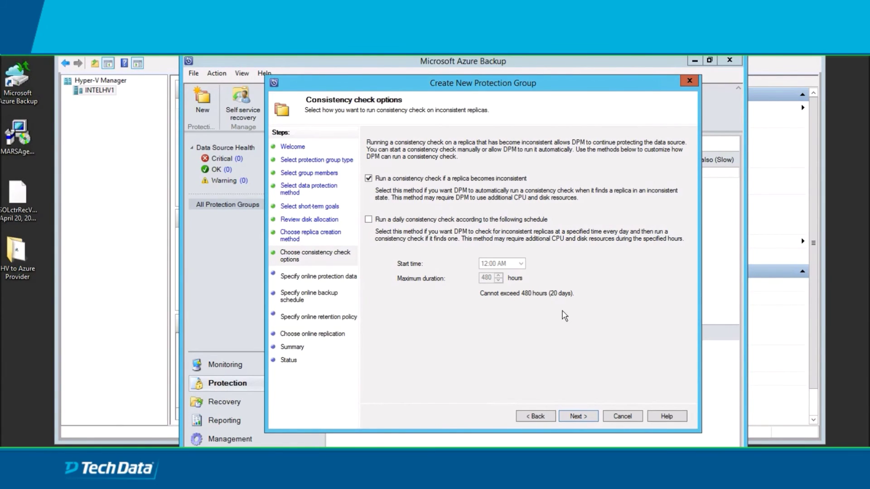
{"action": "left_click", "coordinate": [574, 415]}
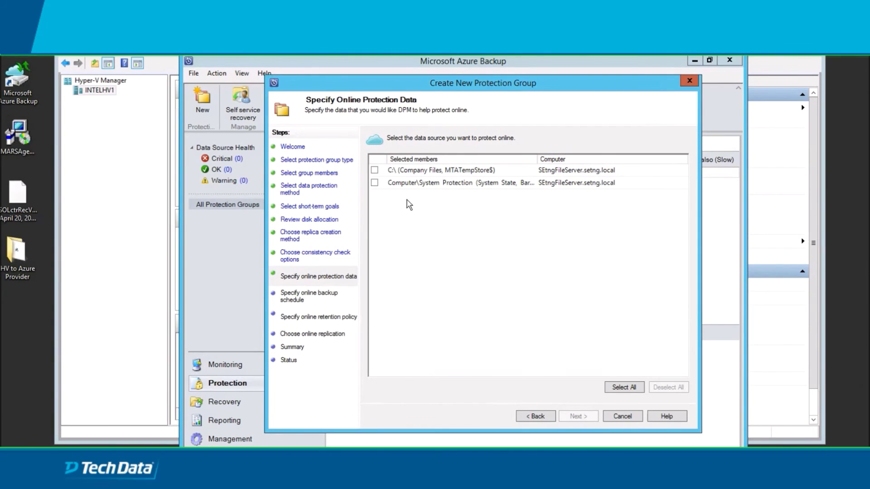
Select both the C:\ shares and the System Protection data of the file server for online protection and proceed.
{"action": "left_click", "coordinate": [374, 172]}
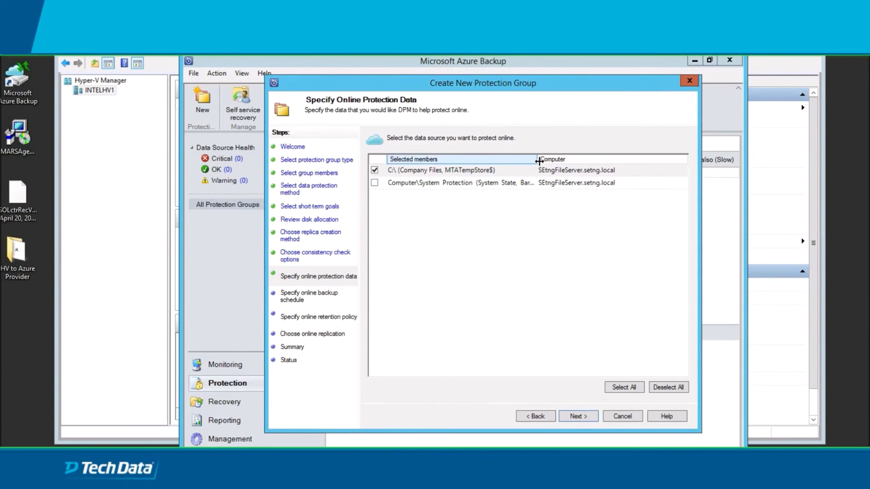
{"action": "left_click_drag", "start_coordinate": [543, 159], "coordinate": [561, 159]}
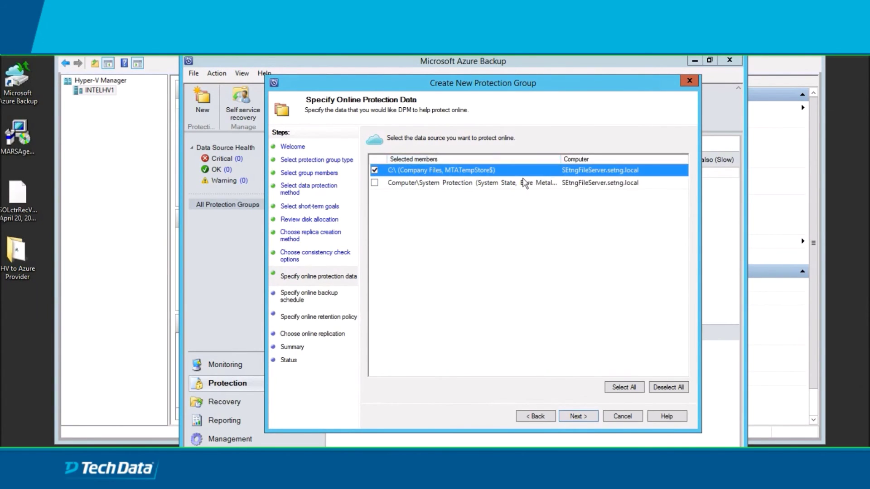
{"action": "left_click", "coordinate": [374, 183]}
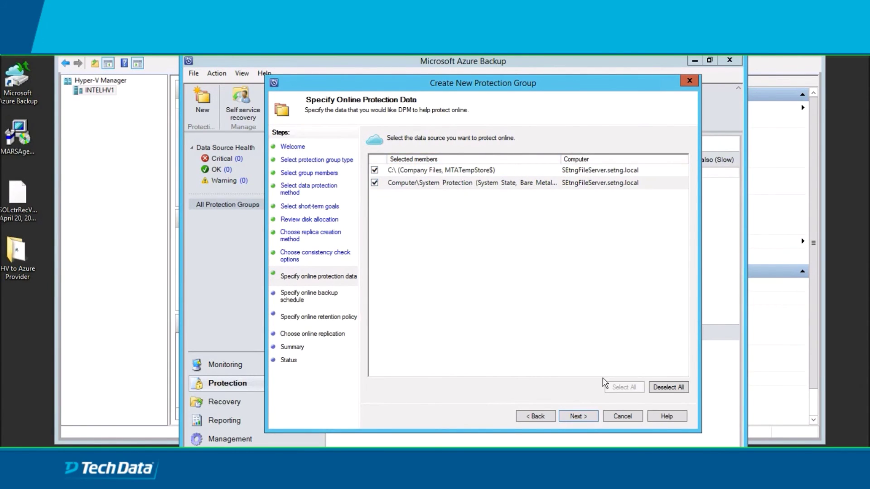
{"action": "left_click", "coordinate": [574, 417]}
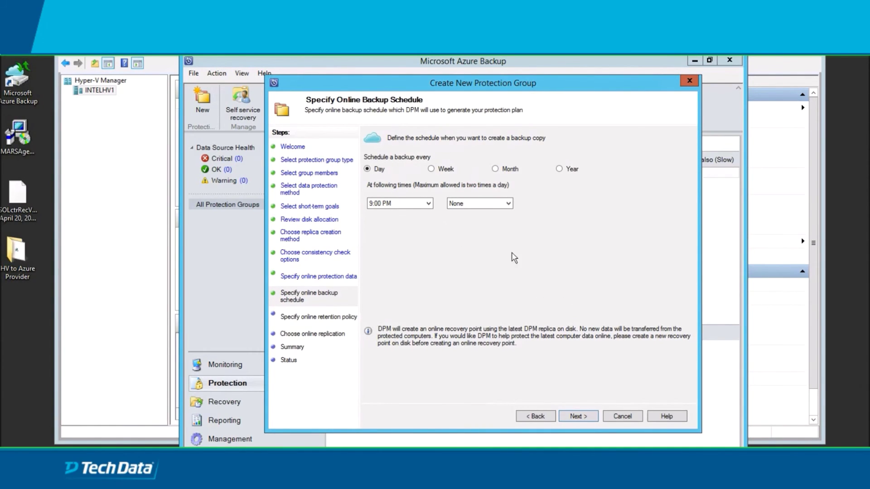
Keep the online backup schedule at every day, 9:00 PM, with no second time, and proceed.
{"action": "left_click", "coordinate": [509, 205]}
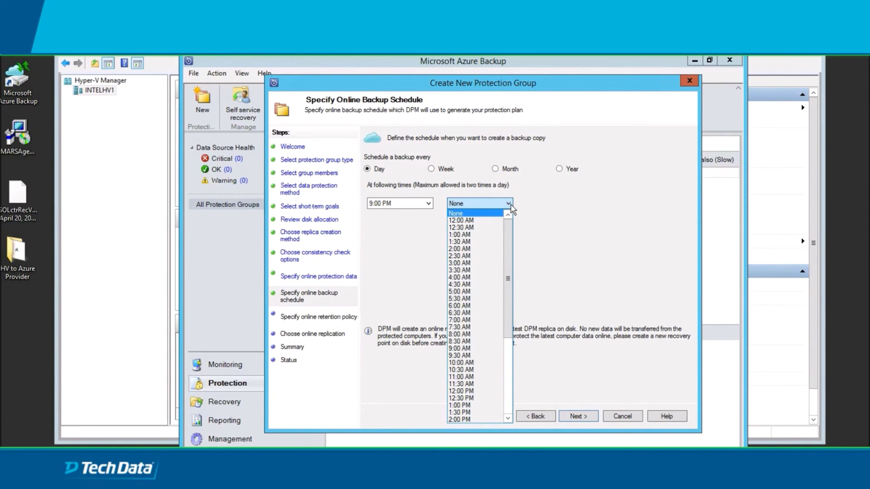
{"action": "left_click", "coordinate": [537, 209]}
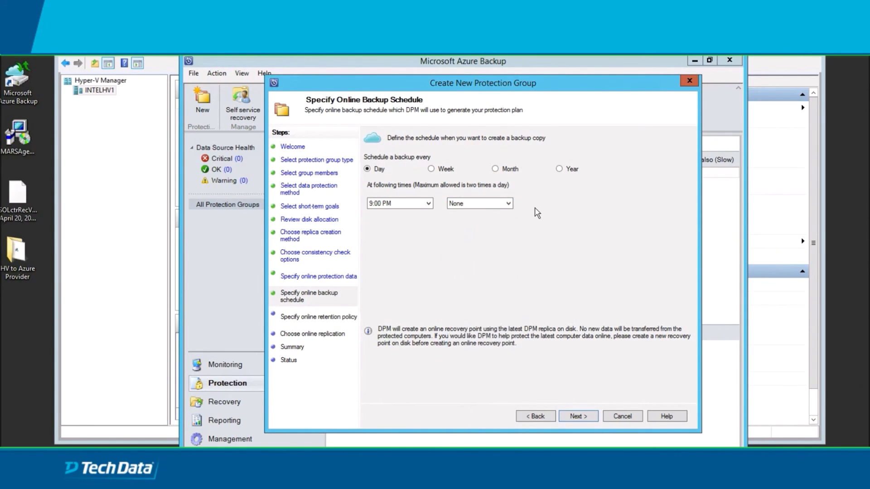
{"action": "left_click", "coordinate": [574, 416]}
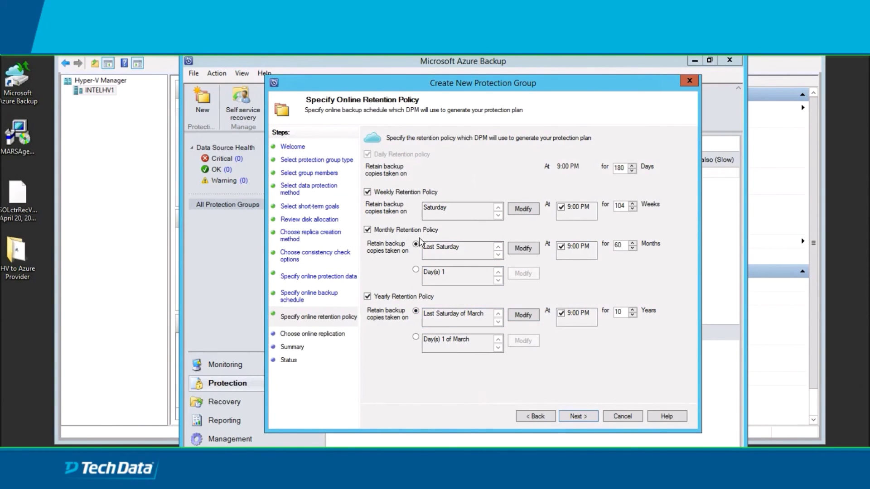
Accept the default online retention policy and automatic replication over the network, create the protection group, and close the wizard.
{"action": "left_click", "coordinate": [579, 414]}
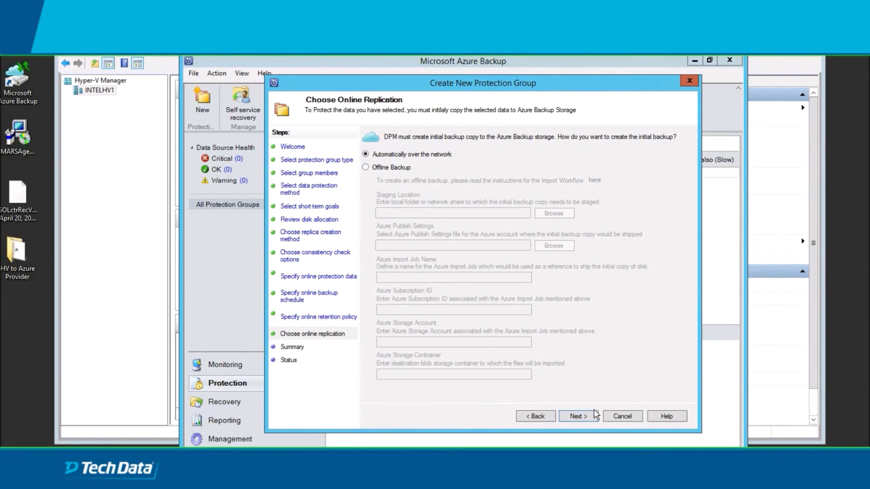
{"action": "left_click", "coordinate": [577, 414]}
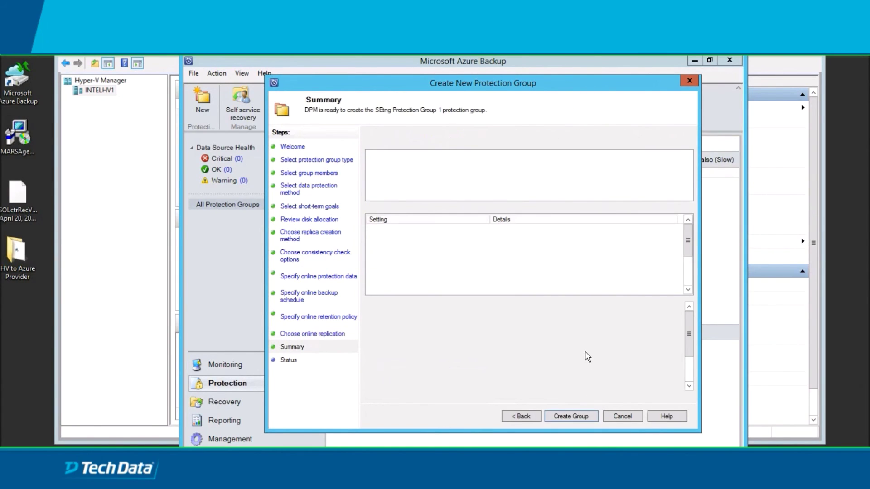
{"action": "left_click", "coordinate": [571, 415]}
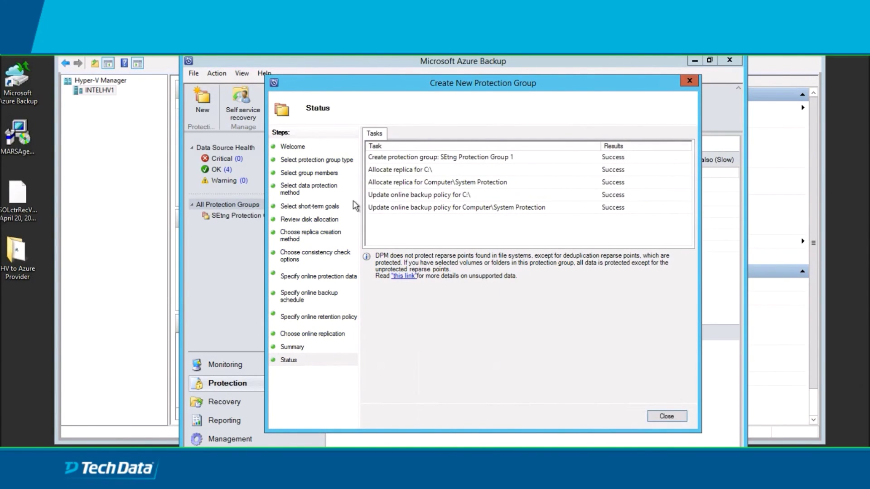
{"action": "left_click", "coordinate": [666, 417]}
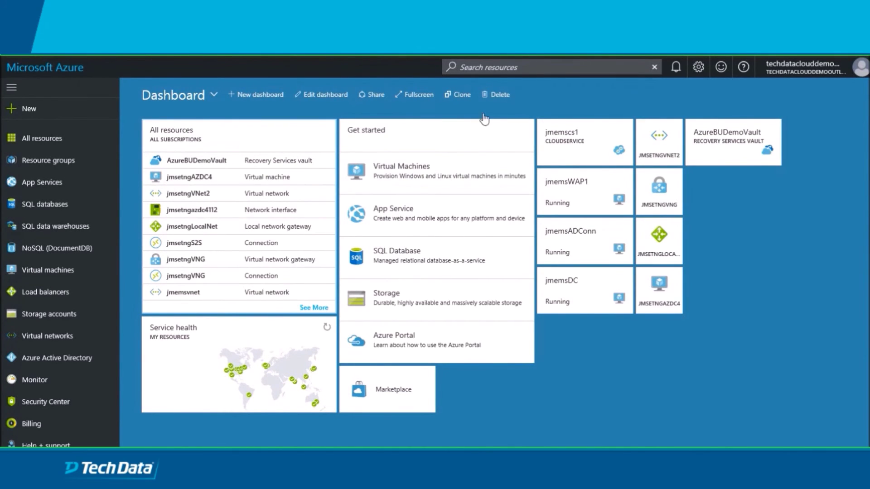
Open the AzureBUDemoVault recovery services vault in the Azure portal and examine its backup overview.
{"action": "left_click", "coordinate": [733, 139]}
{"action": "left_click", "coordinate": [726, 136]}
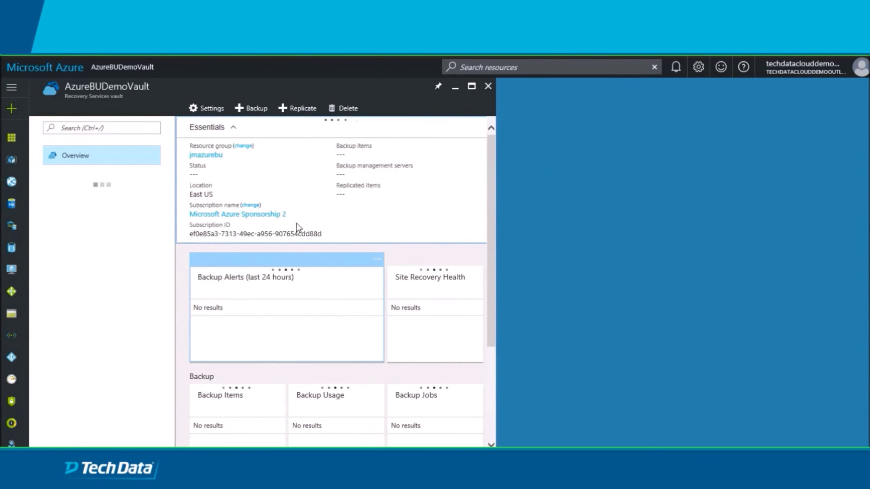
{"action": "left_click_drag", "start_coordinate": [494, 177], "coordinate": [496, 280]}
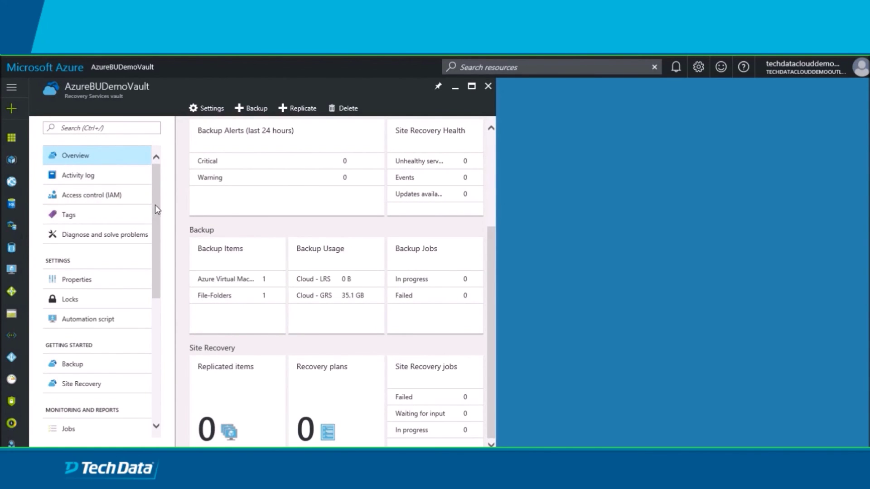
Show the vault's backup items for Azure Virtual Machines and open the backup details of jmsetngazdc4.
{"action": "left_click_drag", "start_coordinate": [154, 205], "coordinate": [154, 324]}
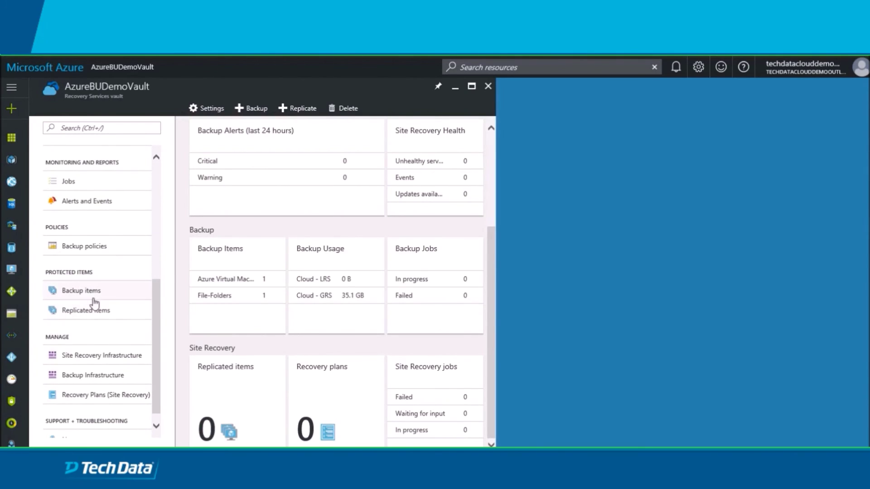
{"action": "left_click", "coordinate": [89, 293]}
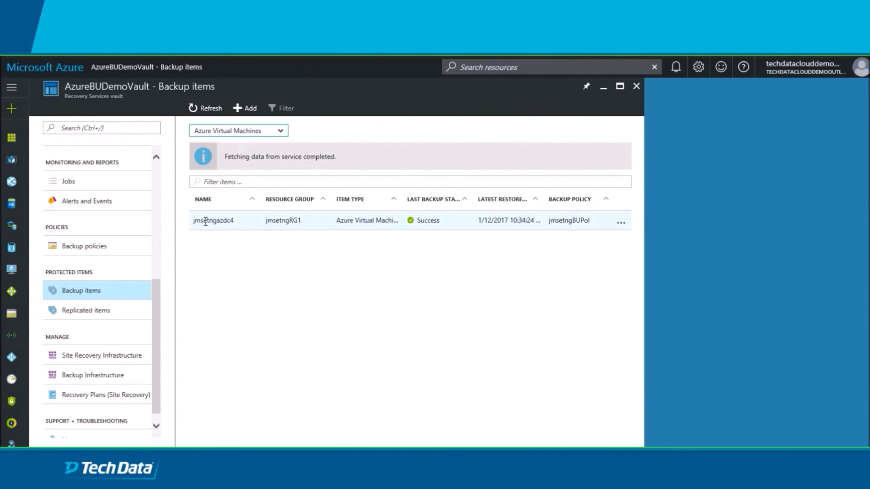
{"action": "left_click", "coordinate": [248, 226]}
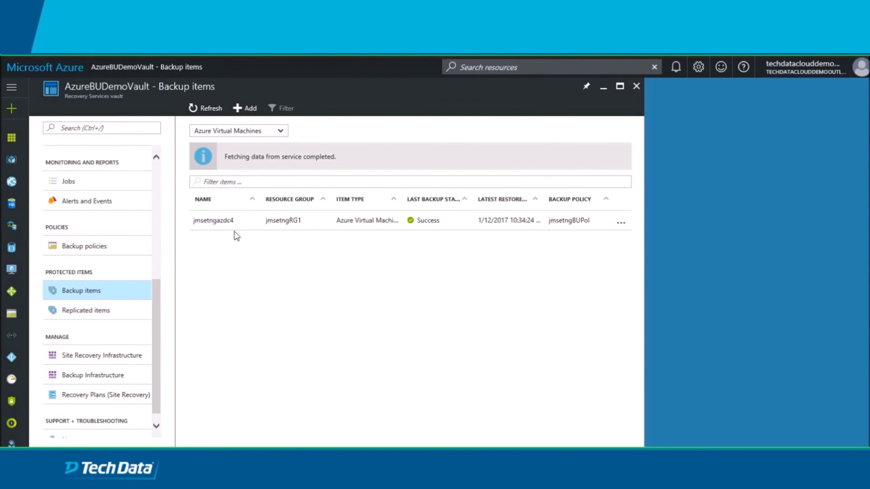
{"action": "left_click", "coordinate": [248, 226]}
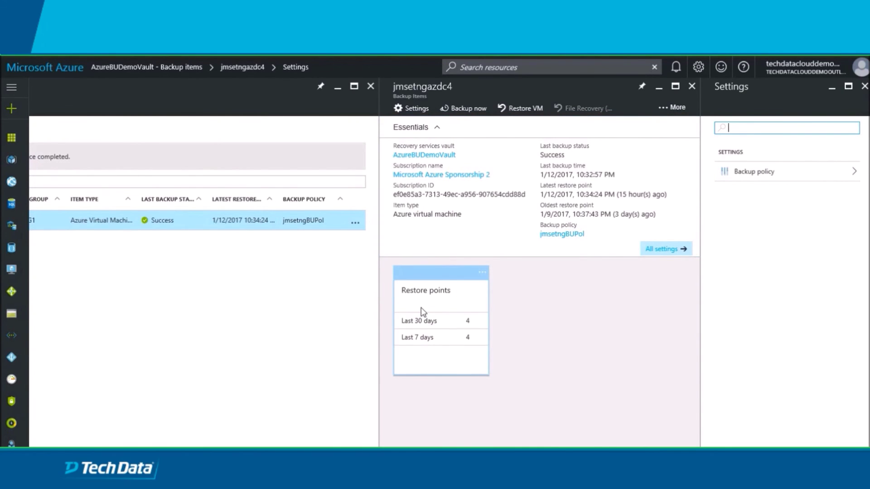
Review the VM's restore points from the last 30 and 7 days and the recovery options for the 1/12/2017 one.
{"action": "left_click", "coordinate": [427, 321]}
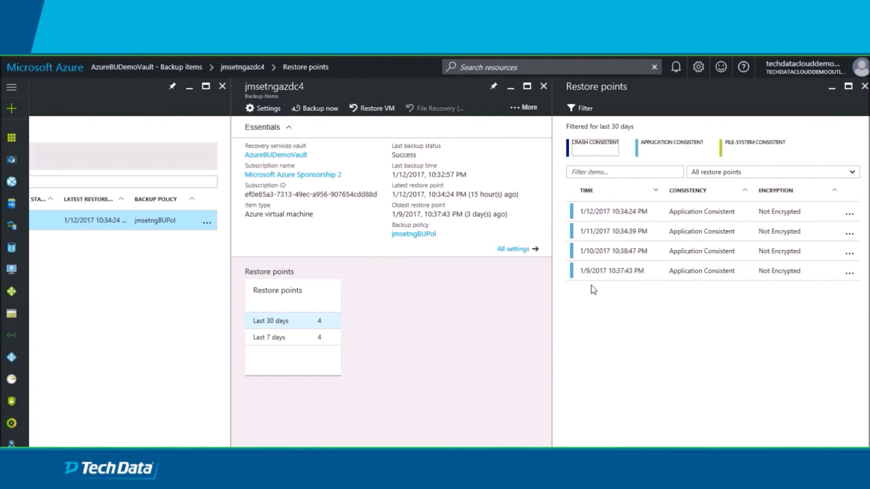
{"action": "left_click", "coordinate": [311, 336]}
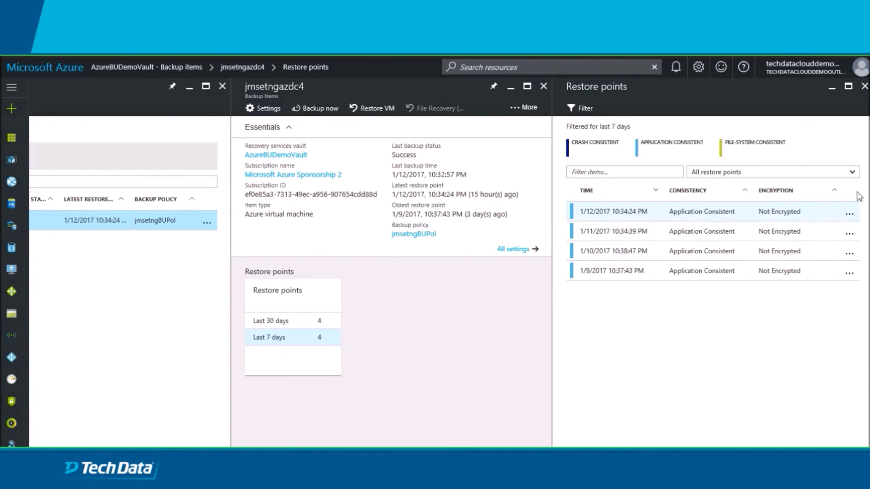
{"action": "left_click", "coordinate": [850, 213]}
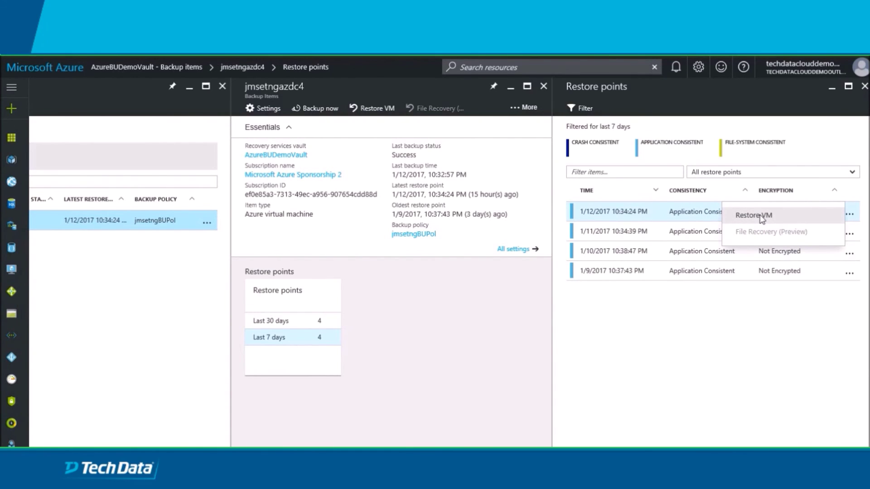
{"action": "left_click", "coordinate": [757, 333]}
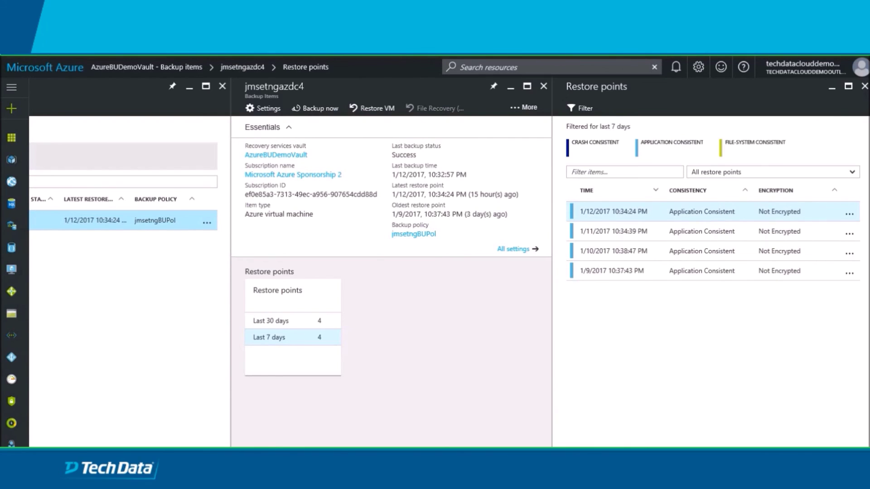
Show all settings of the jmsetngazdc4 backup item and open Restore VM to examine the selectable restore points.
{"action": "left_click", "coordinate": [516, 248]}
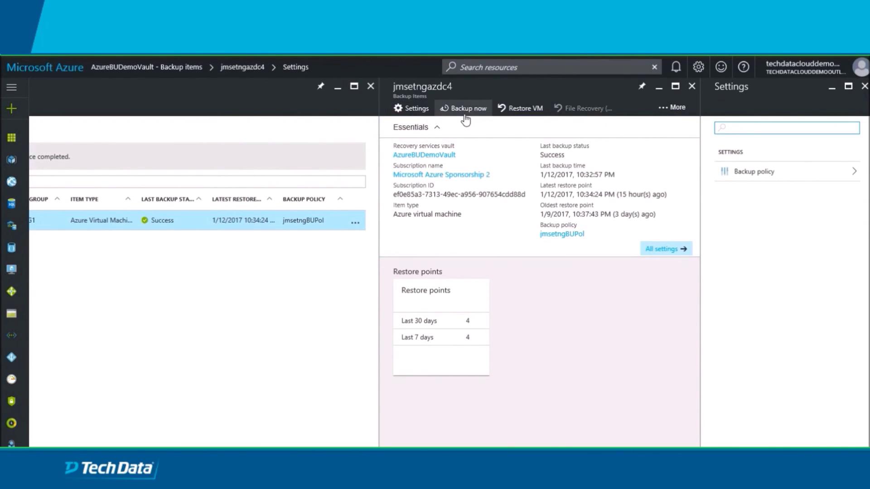
{"action": "left_click", "coordinate": [518, 109]}
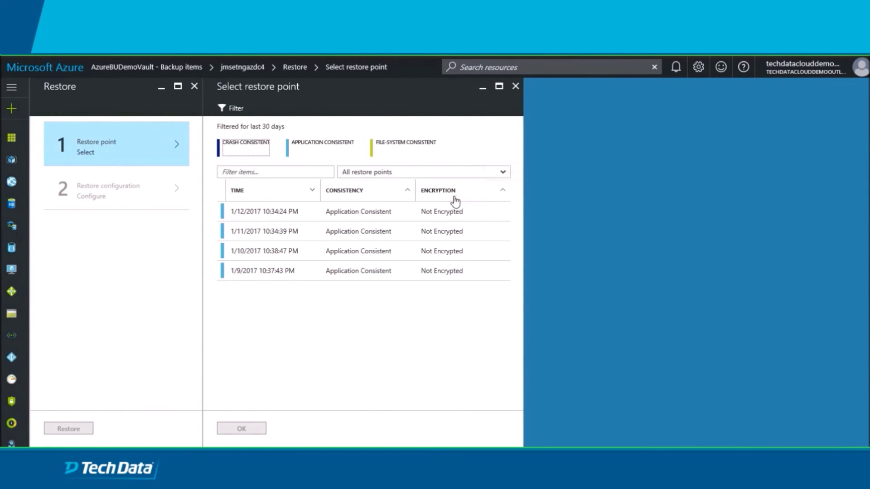
{"action": "left_click", "coordinate": [308, 217]}
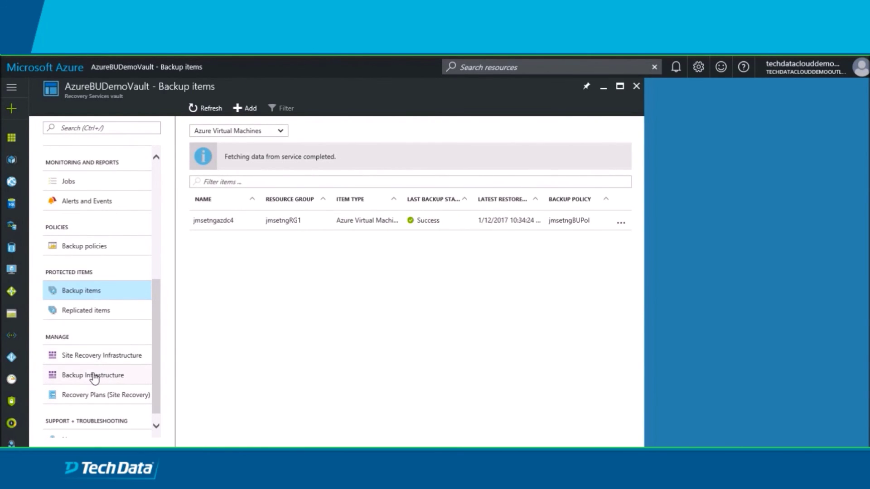
Open the vault's backup infrastructure and examine the registered server under Backup Management Servers.
{"action": "left_click", "coordinate": [96, 375]}
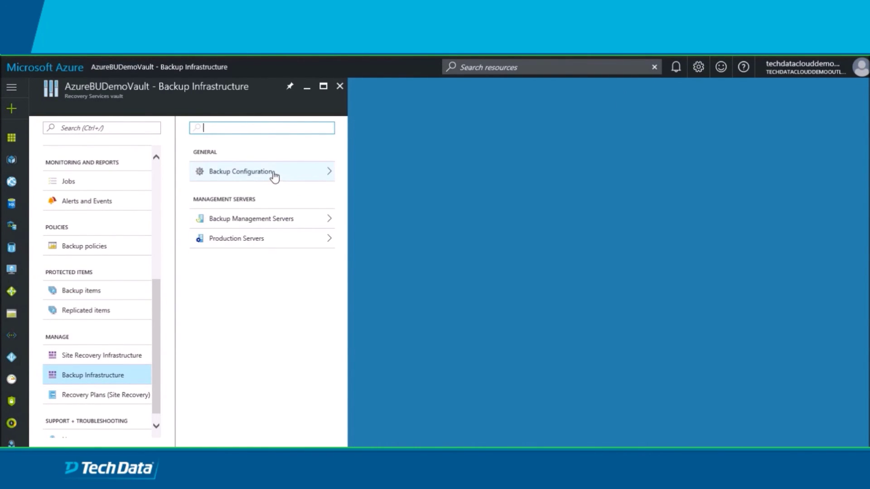
{"action": "left_click", "coordinate": [259, 223]}
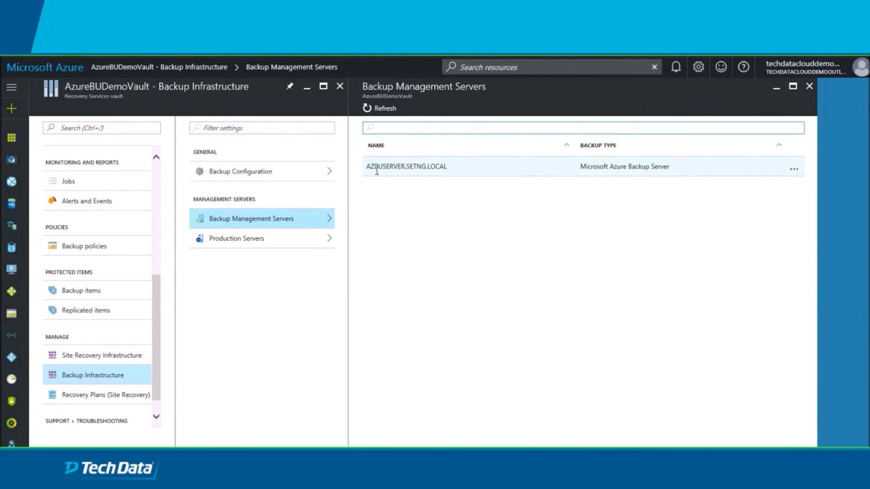
{"action": "left_click_drag", "start_coordinate": [367, 167], "coordinate": [406, 166]}
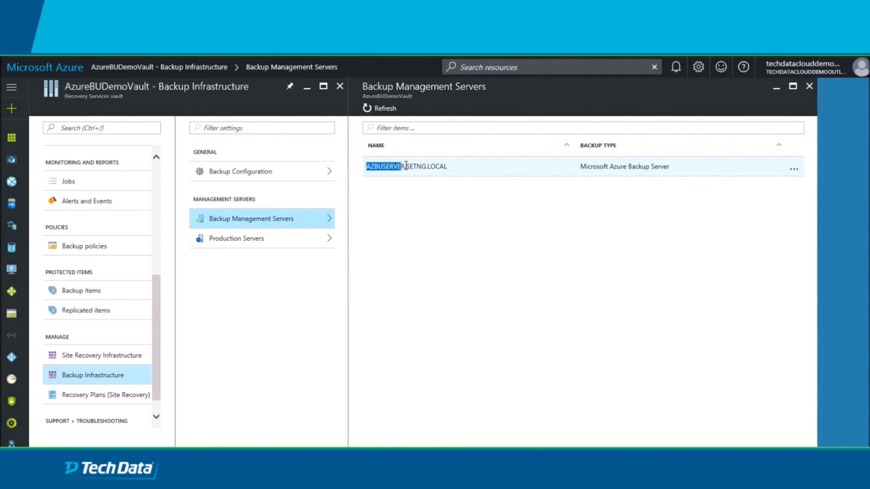
{"action": "left_click", "coordinate": [503, 171]}
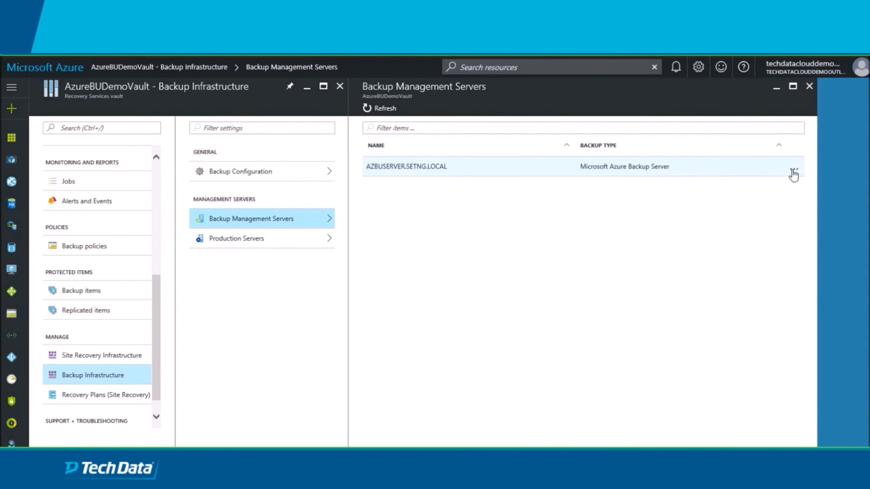
Show the vault's Production Servers and open the backup details and backup item of SETNGDC1.SETNG.LOCAL.
{"action": "left_click", "coordinate": [266, 243]}
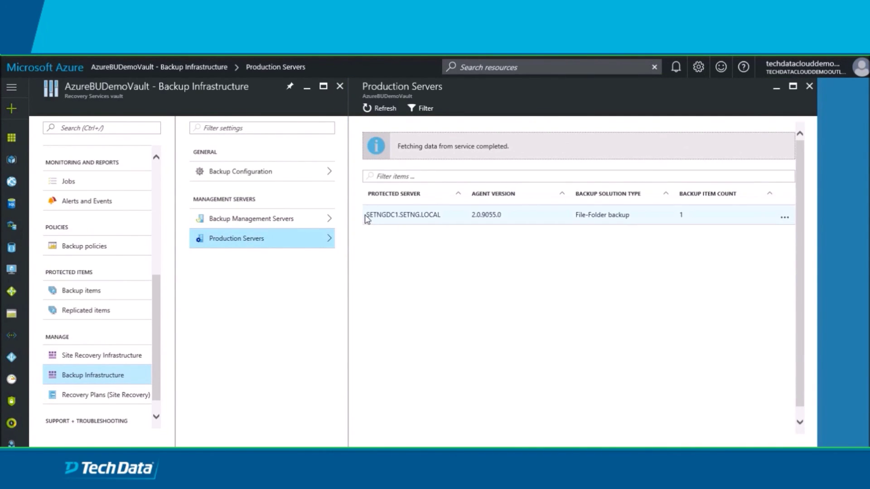
{"action": "left_click_drag", "start_coordinate": [368, 215], "coordinate": [438, 216]}
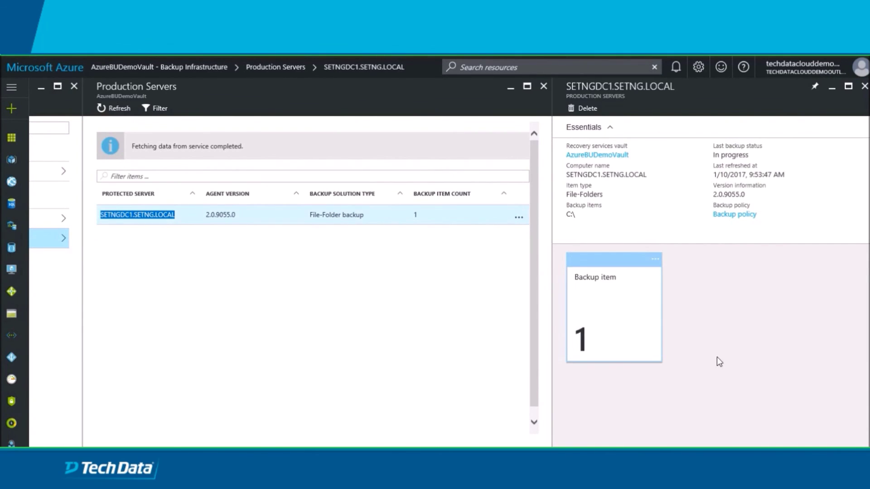
{"action": "left_click", "coordinate": [625, 313]}
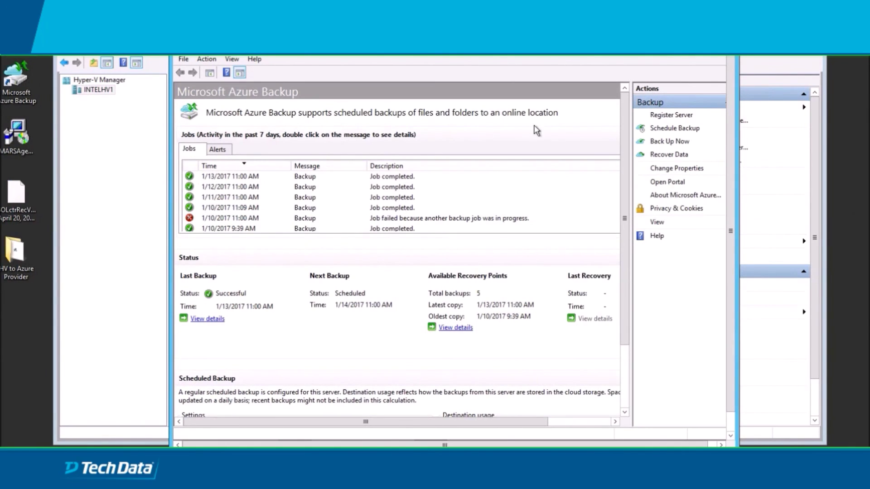
Switch to Microsoft Azure Backup on the on-premises server and review its alerts, recent jobs and backup status.
{"action": "left_click", "coordinate": [684, 57]}
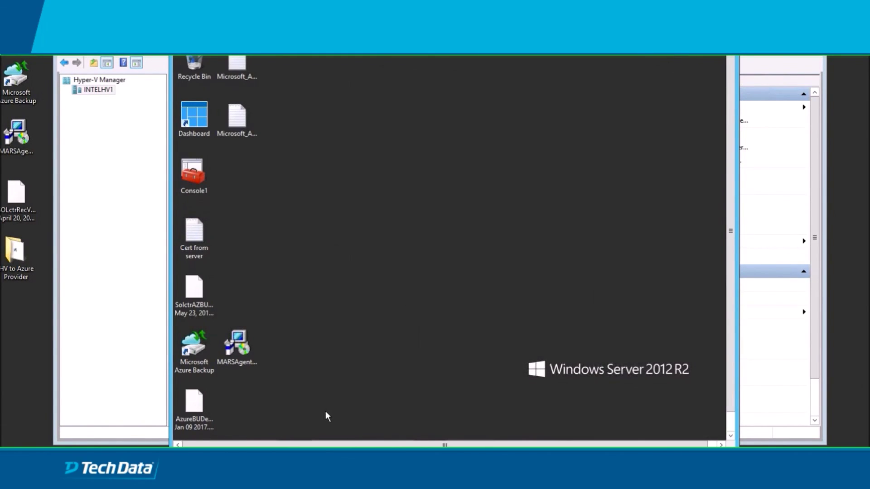
{"action": "left_click_drag", "start_coordinate": [729, 294], "coordinate": [727, 354]}
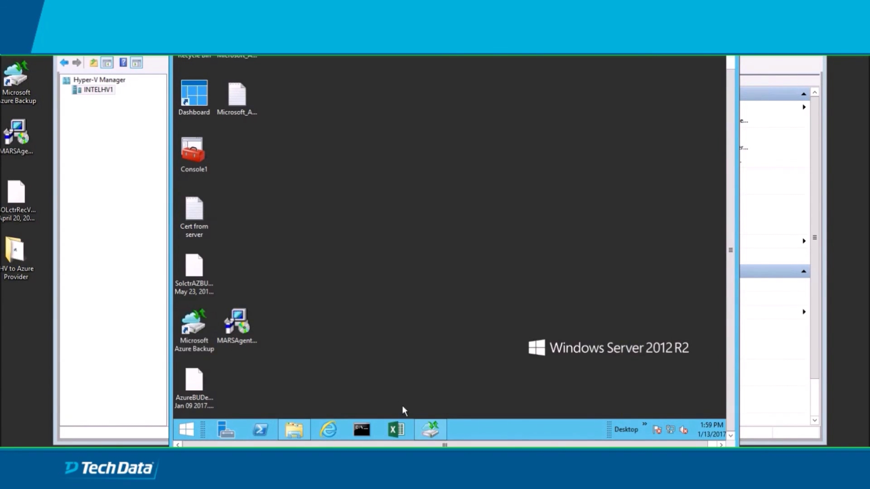
{"action": "left_click", "coordinate": [430, 429]}
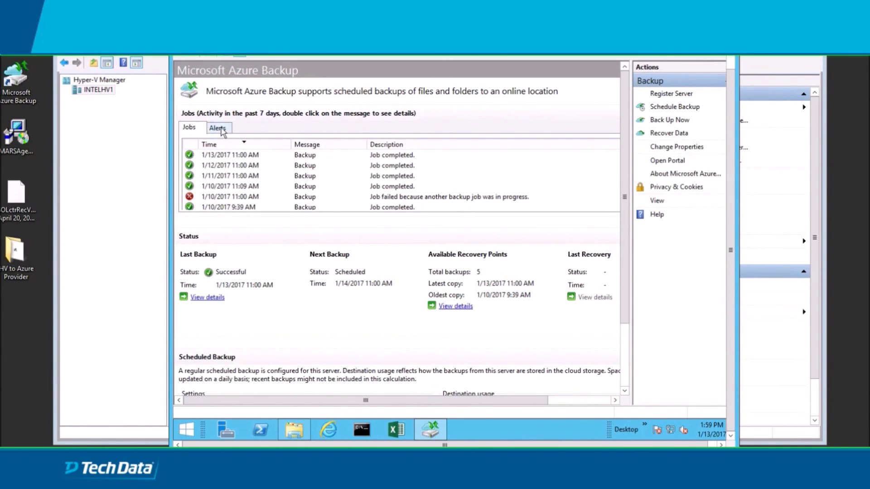
{"action": "left_click", "coordinate": [217, 129]}
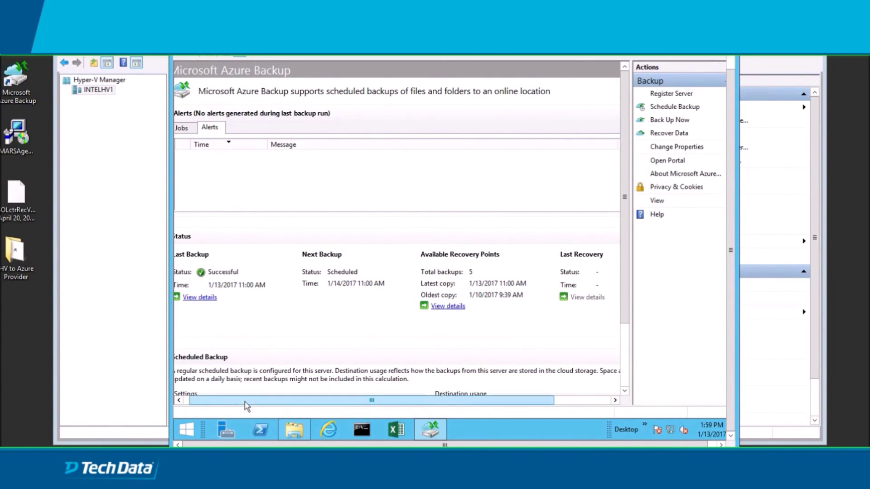
{"action": "left_click_drag", "start_coordinate": [233, 402], "coordinate": [225, 402]}
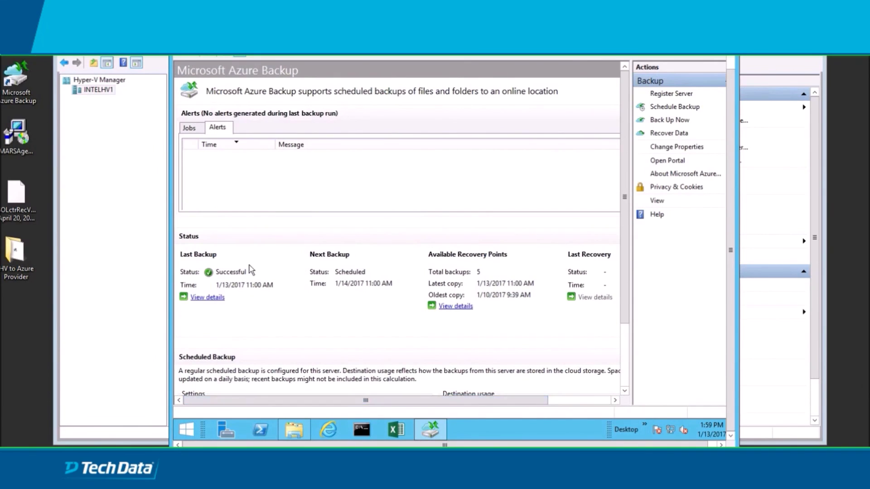
{"action": "left_click", "coordinate": [196, 130]}
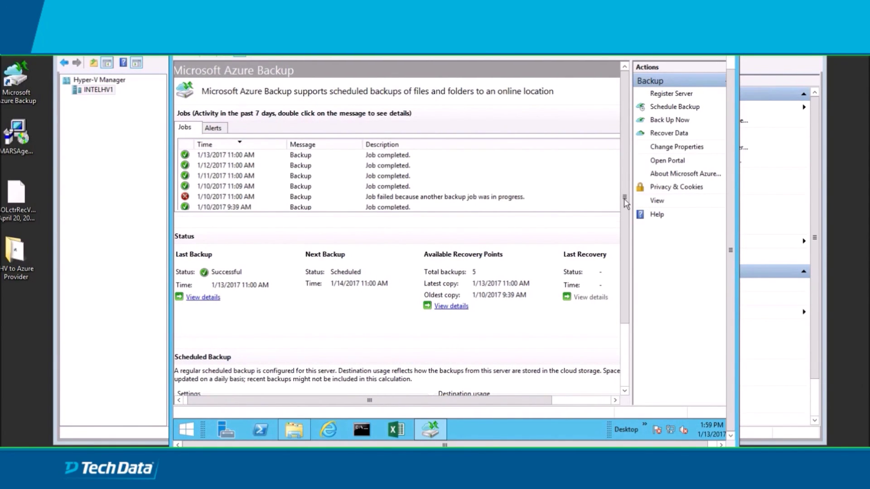
{"action": "left_click_drag", "start_coordinate": [625, 203], "coordinate": [624, 136]}
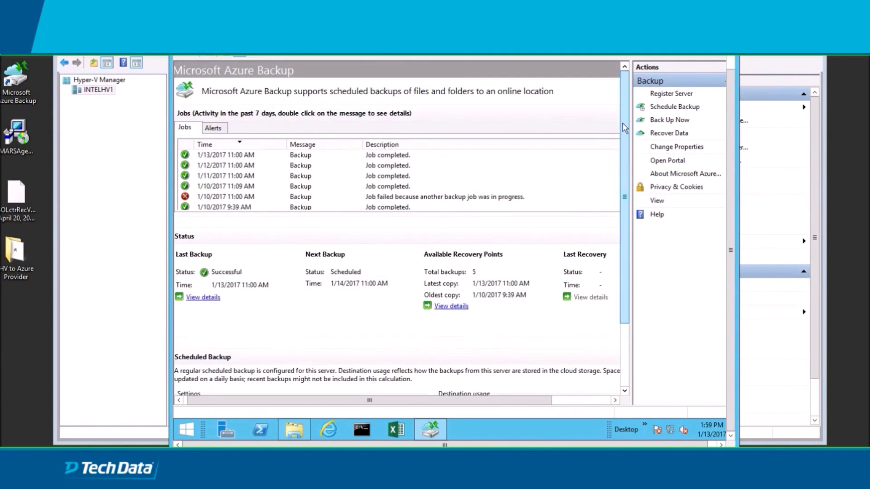
Start recovering data for this server by browsing for files, using volume C:\ and the 1/13/2017 11:00 AM backup.
{"action": "left_click", "coordinate": [669, 134]}
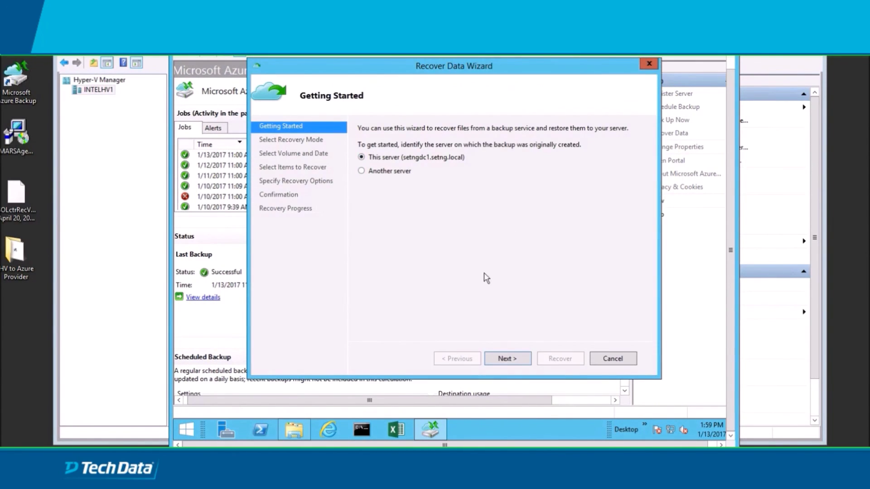
{"action": "left_click", "coordinate": [507, 358]}
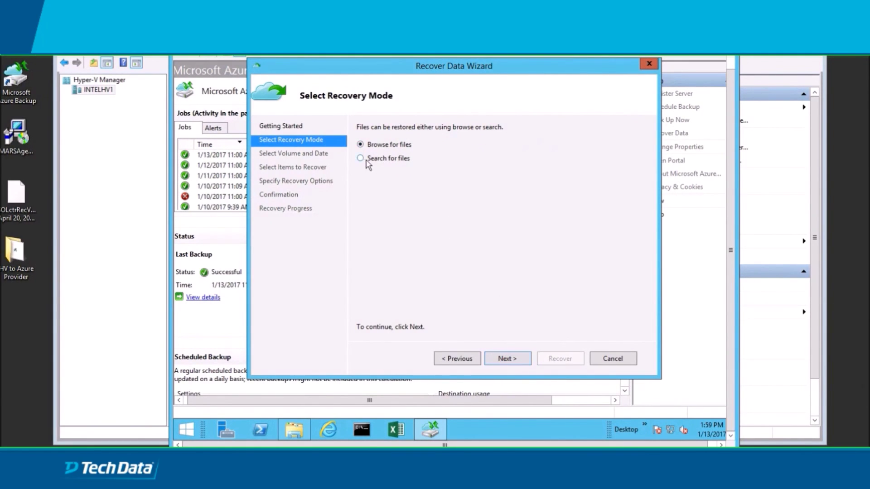
{"action": "left_click", "coordinate": [514, 356]}
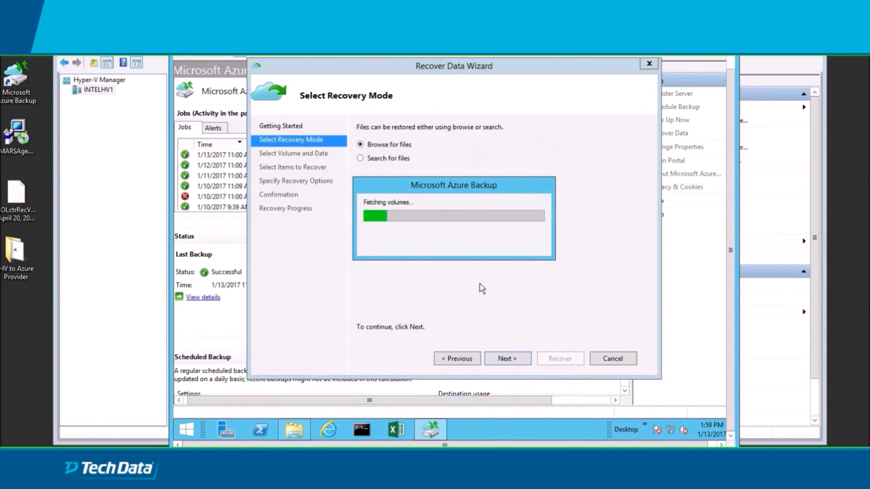
{"action": "left_click", "coordinate": [466, 132]}
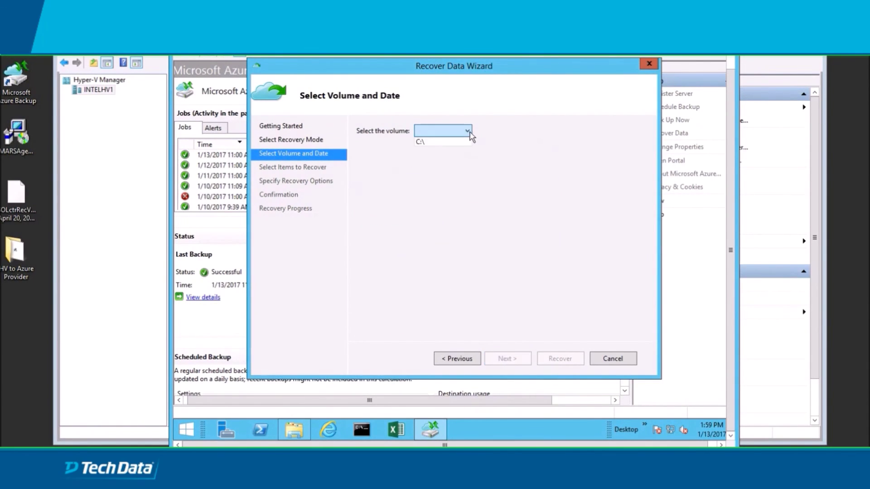
{"action": "left_click", "coordinate": [448, 141]}
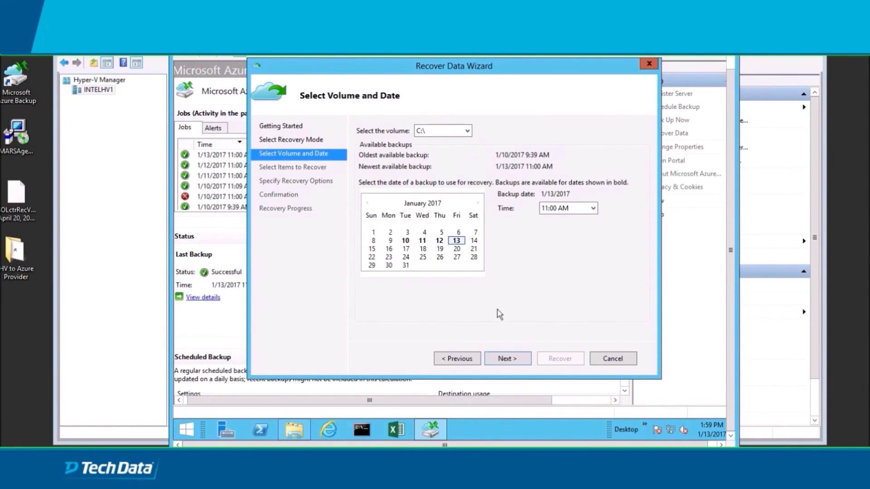
{"action": "left_click", "coordinate": [506, 358]}
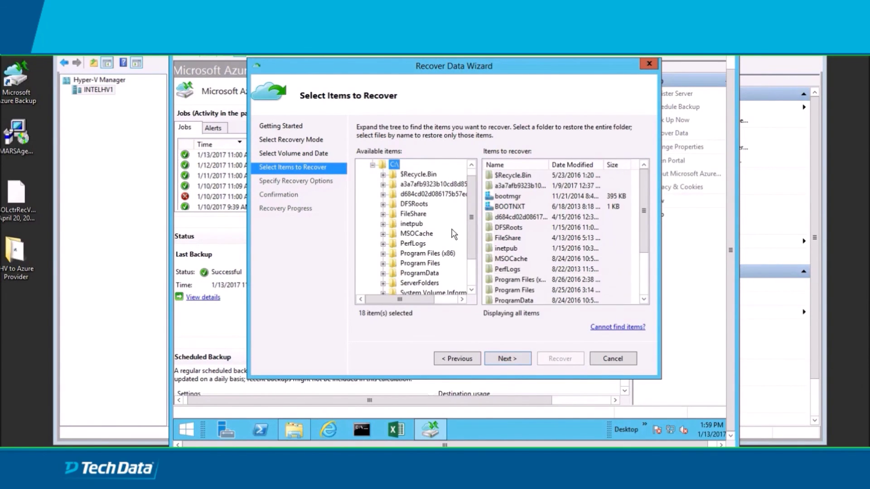
Select Cert from server.txt in FileShare for recovery to its original location, creating copies and restoring ACL permissions, and proceed to confirmation.
{"action": "left_click", "coordinate": [383, 214]}
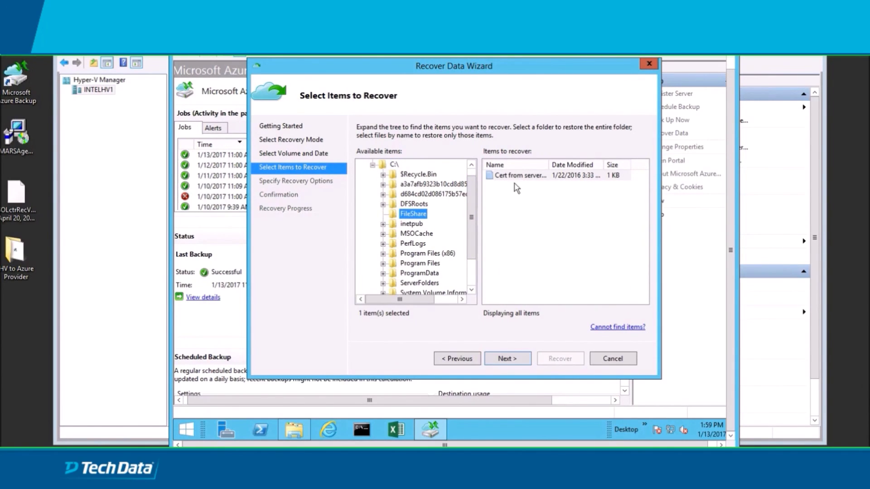
{"action": "left_click", "coordinate": [517, 177]}
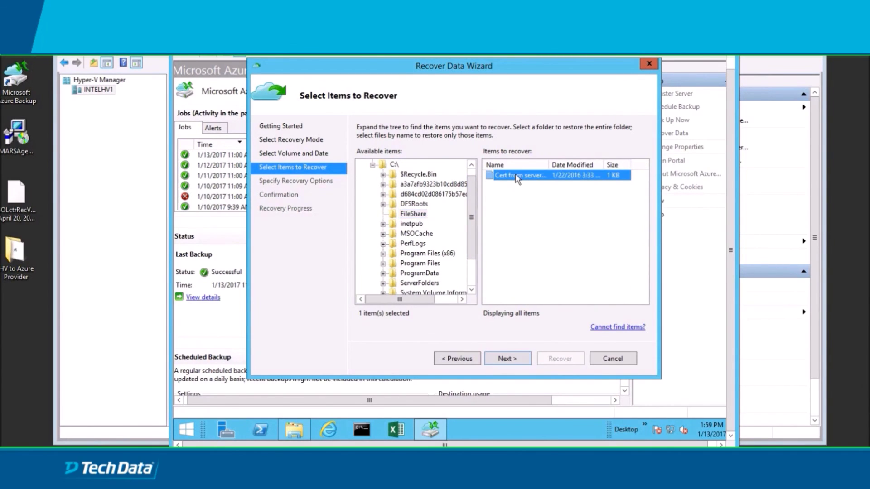
{"action": "left_click", "coordinate": [507, 359]}
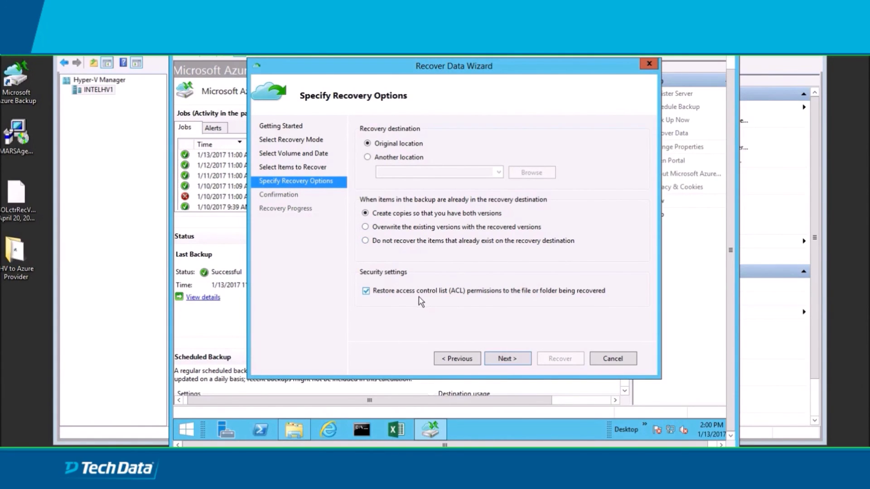
{"action": "left_click", "coordinate": [506, 359]}
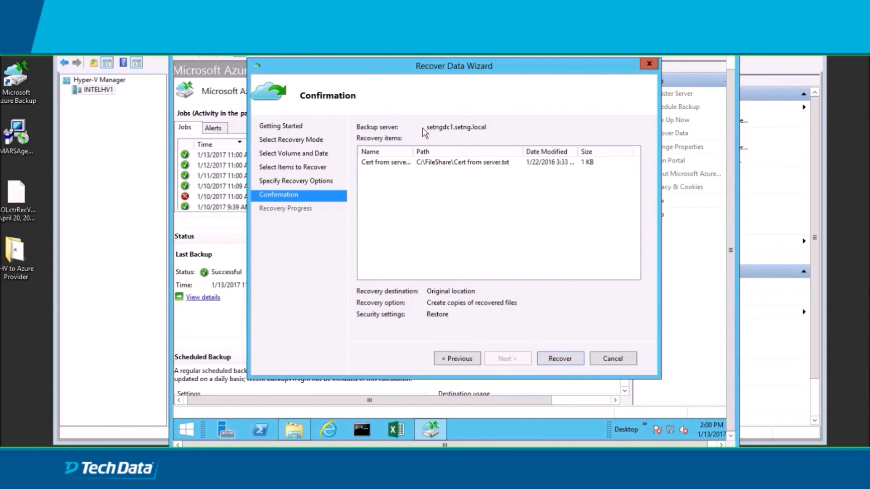